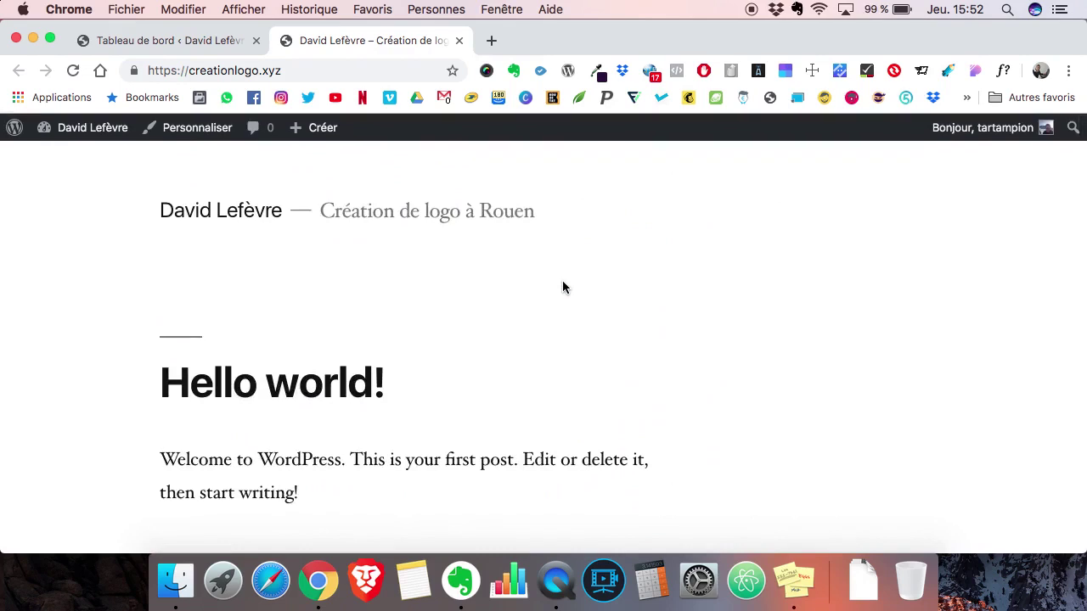
# - Add a new page to the WordPress site and title it "Accueil"
pyautogui.click(186, 44)
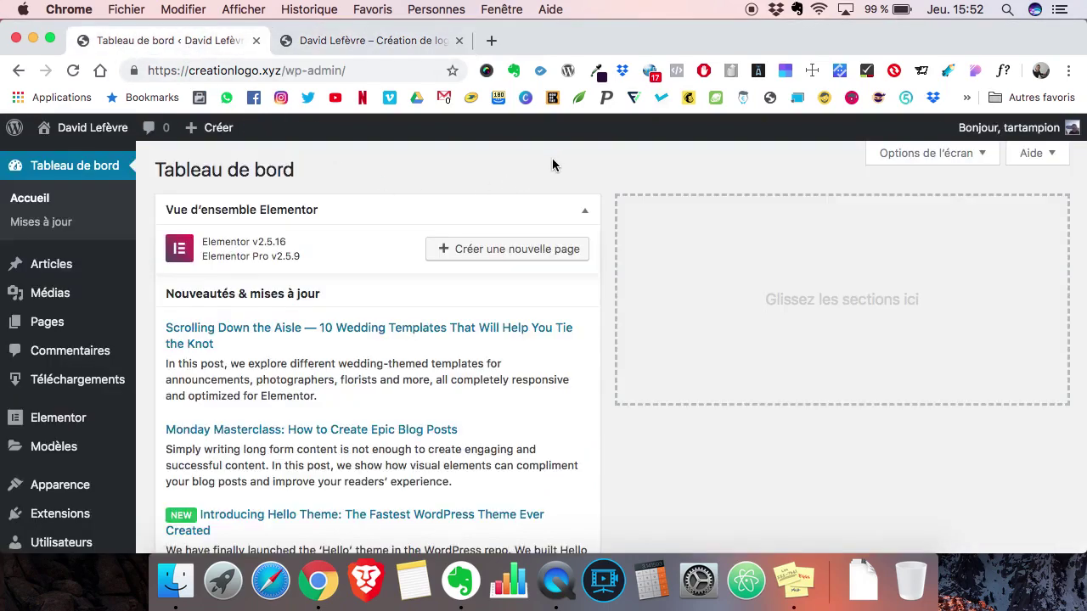
pyautogui.click(65, 320)
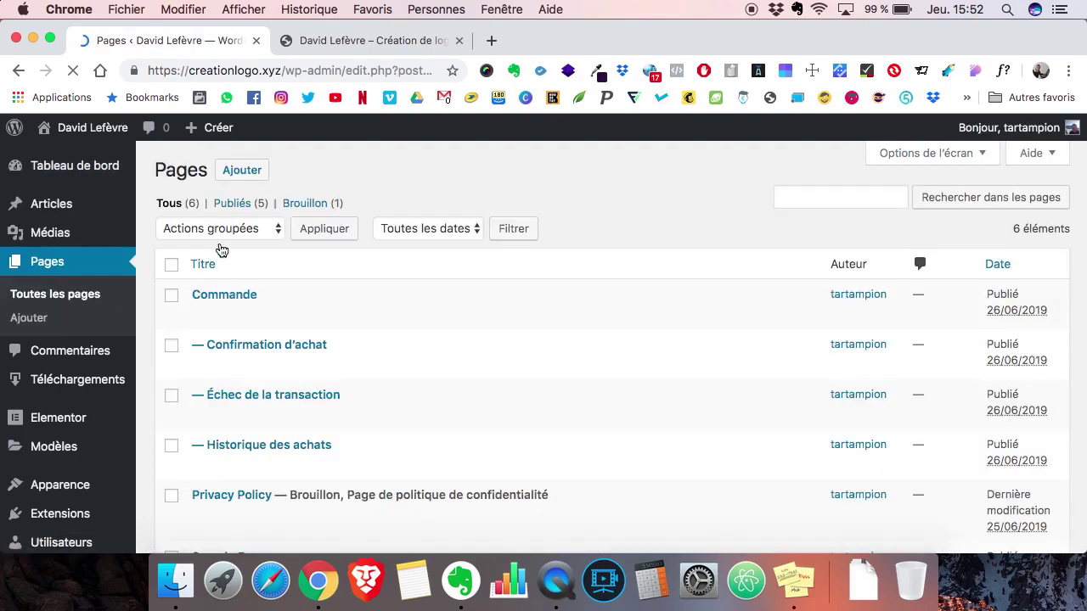
pyautogui.click(245, 178)
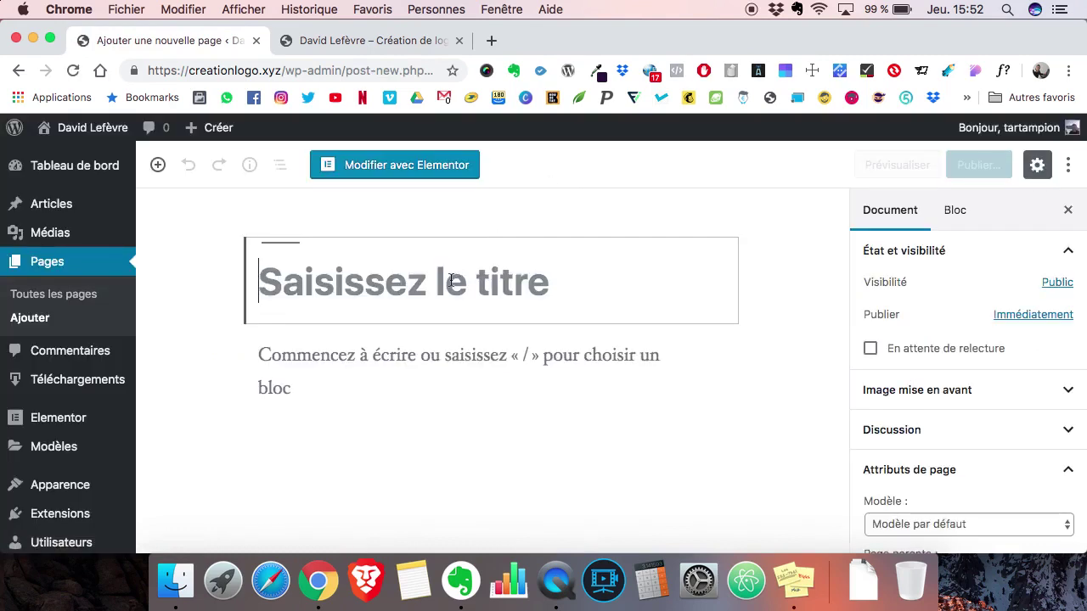
pyautogui.write('Accueil')
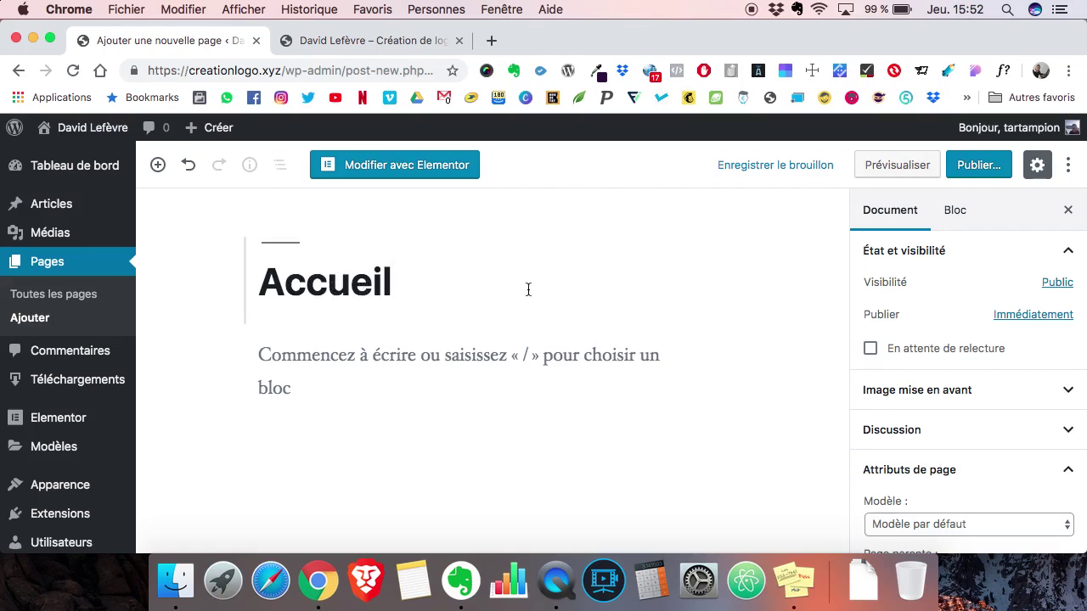
pyautogui.click(329, 287)
pyautogui.write('e')
pyautogui.press('Right')
pyautogui.press('Delete')
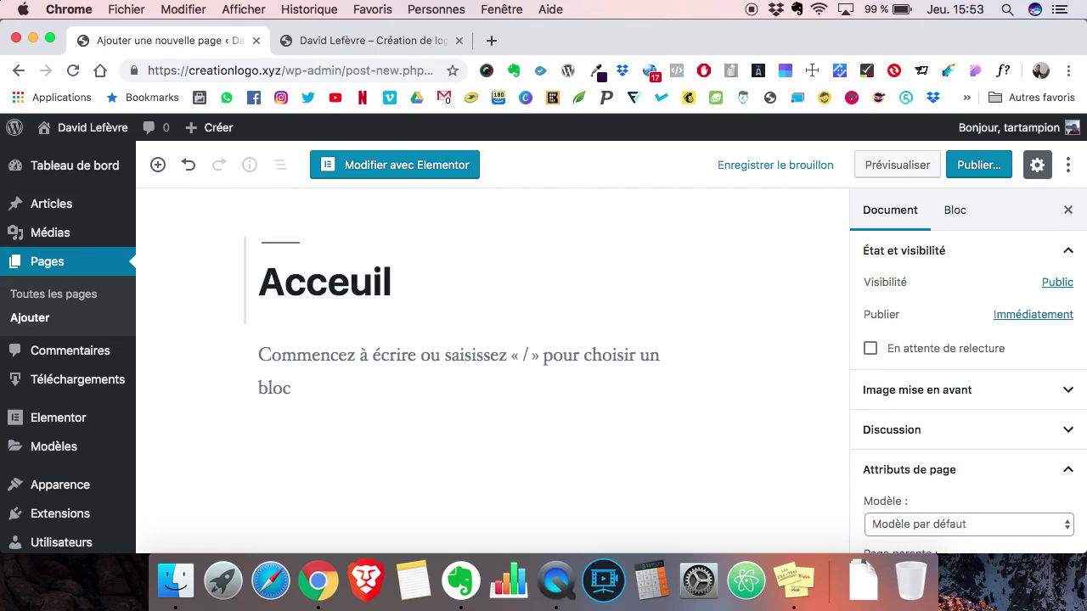
pyautogui.press('BackSpace')
pyautogui.press('BackSpace')
pyautogui.write('ue')
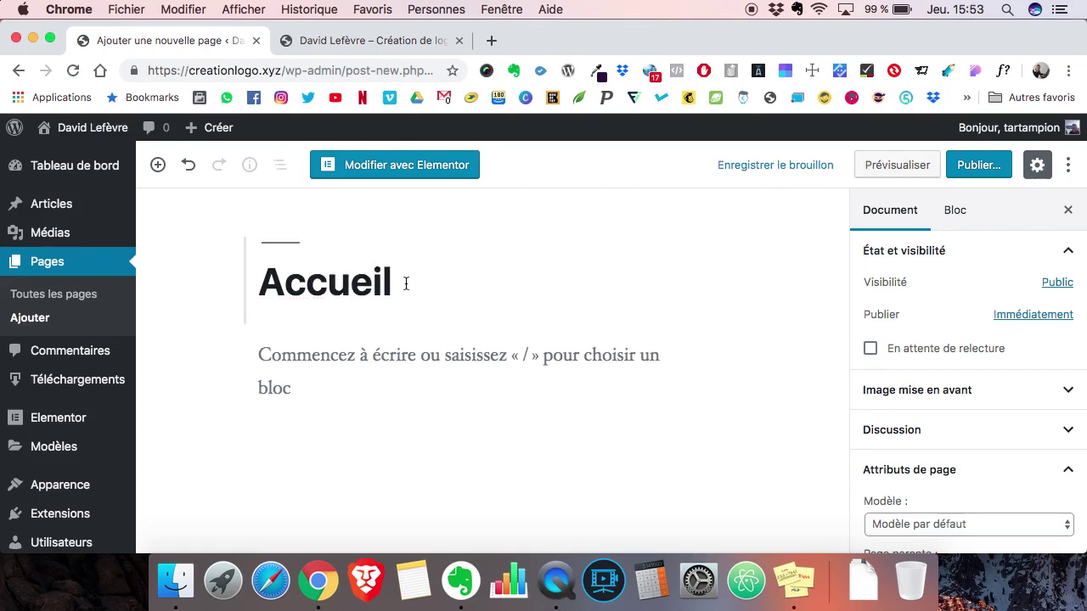
# - Publish the Accueil page with public visibility and immediate publication
pyautogui.click(984, 166)
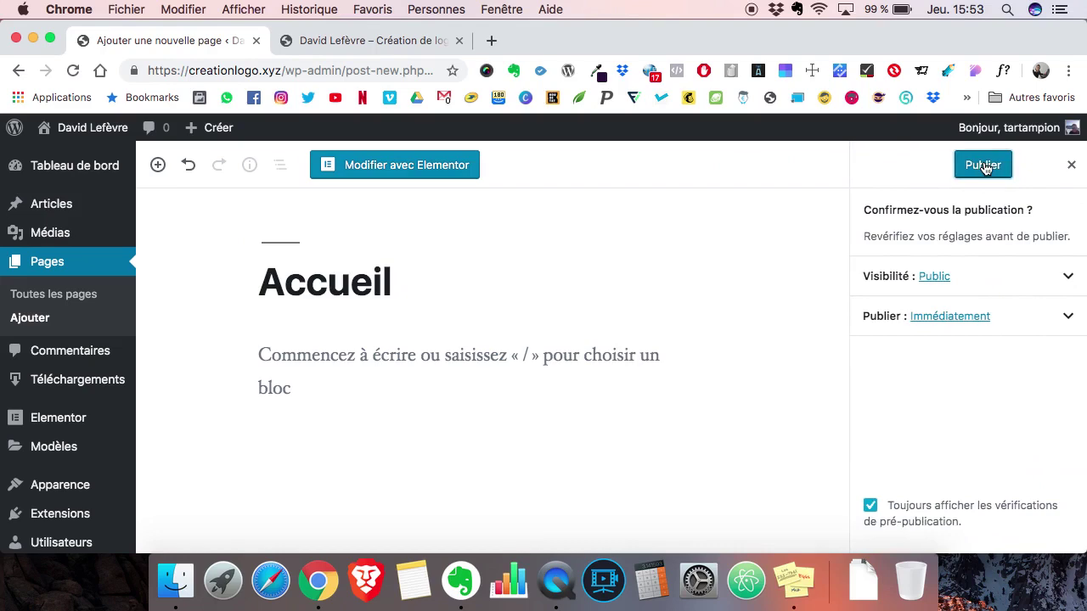
pyautogui.click(984, 166)
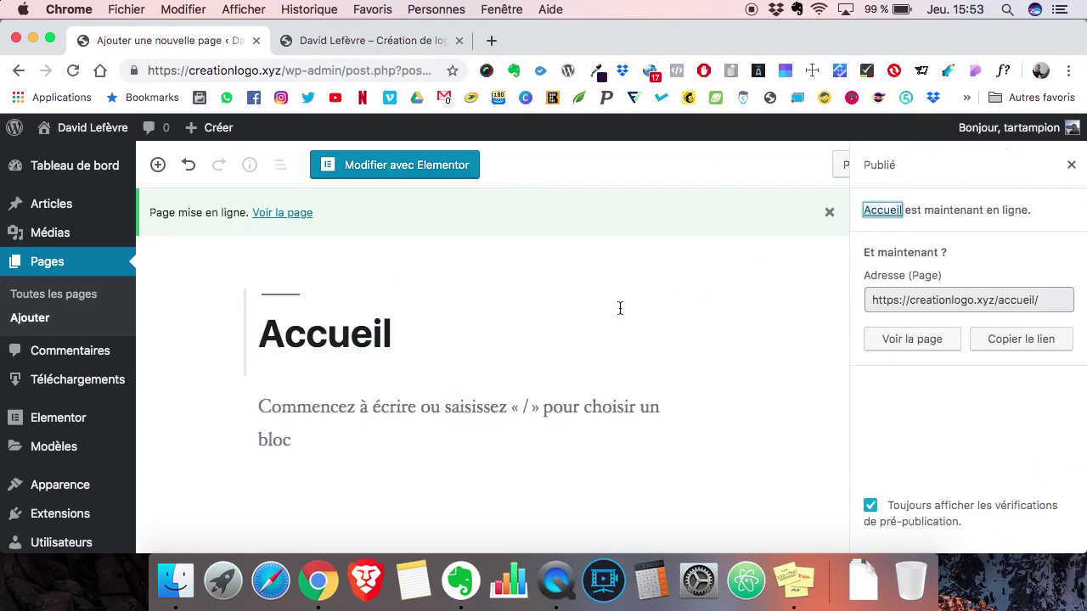
# - Create another new page titled "Articles" and publish it
pyautogui.click(72, 260)
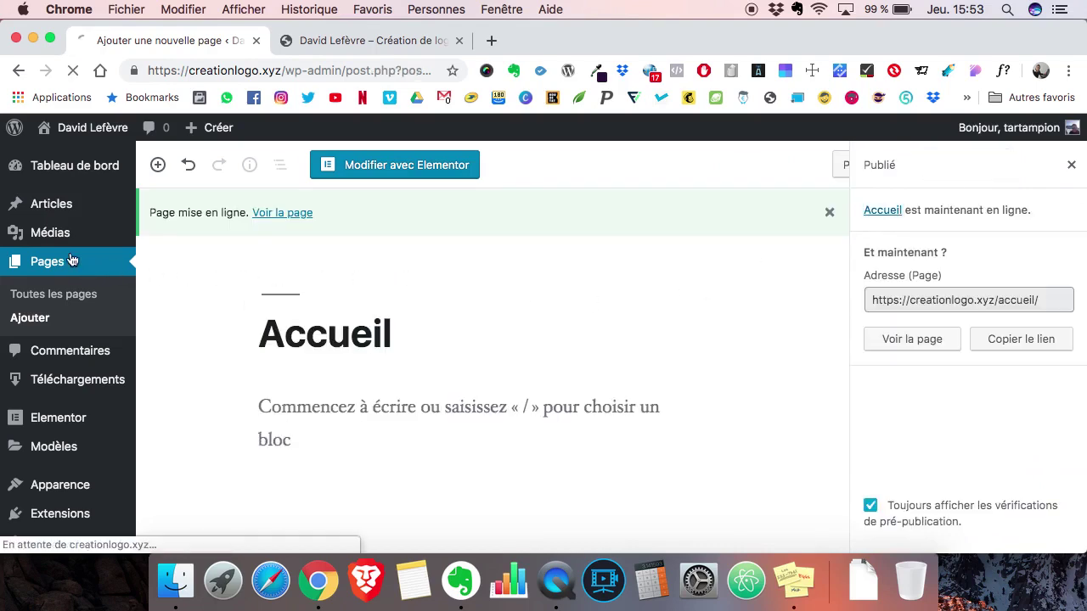
pyautogui.click(243, 172)
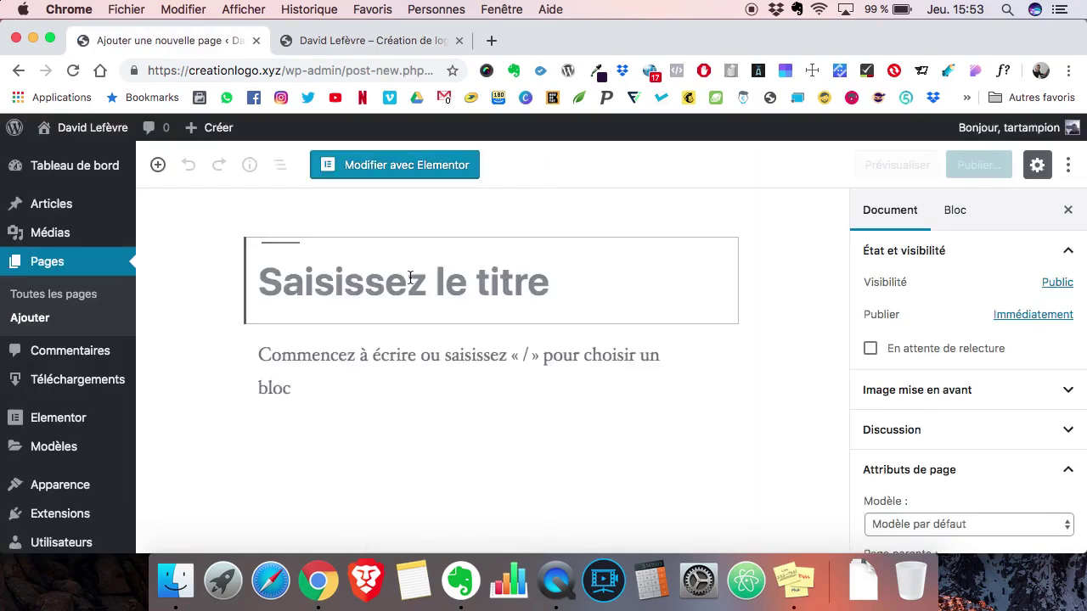
pyautogui.write('Articles')
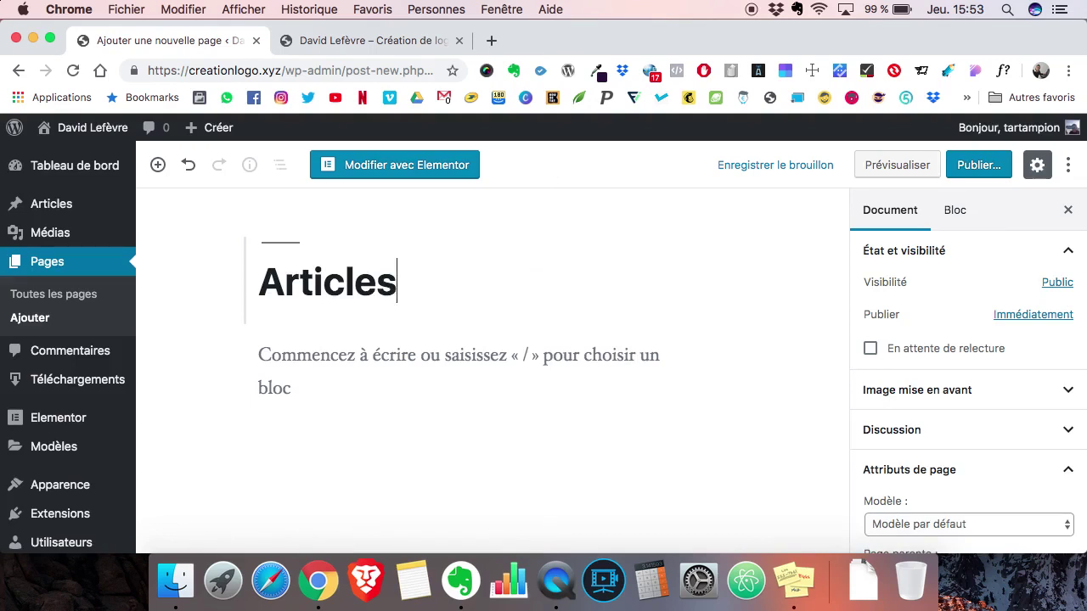
pyautogui.click(973, 165)
pyautogui.click(972, 165)
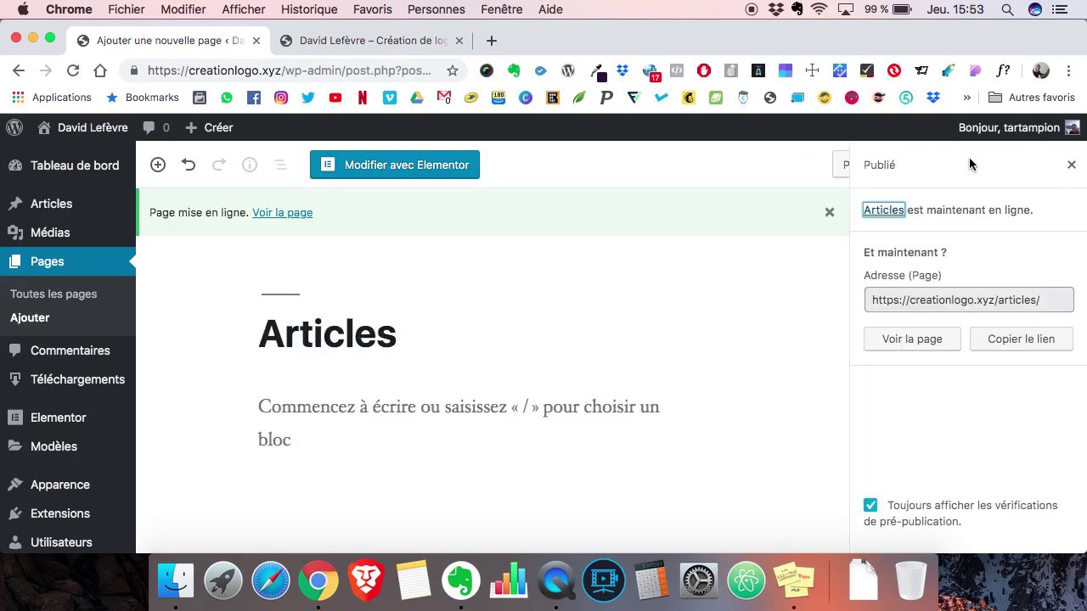
# - Check the two new pages in the page list and open the site's reading settings (Lecture)
pyautogui.click(76, 269)
pyautogui.moveTo(209, 291)
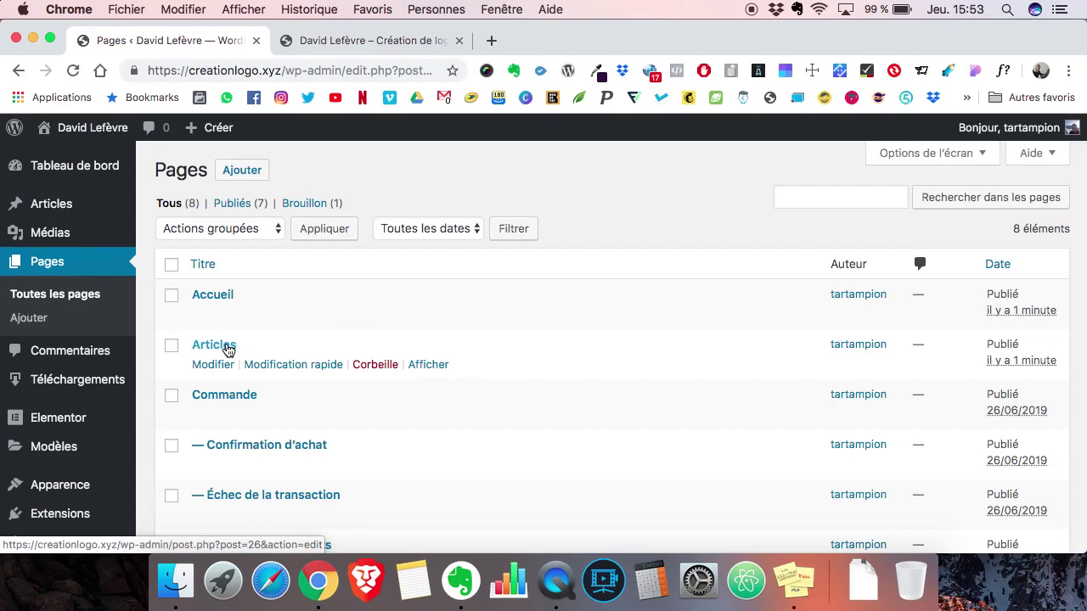
pyautogui.scroll(-5, 73, 317)
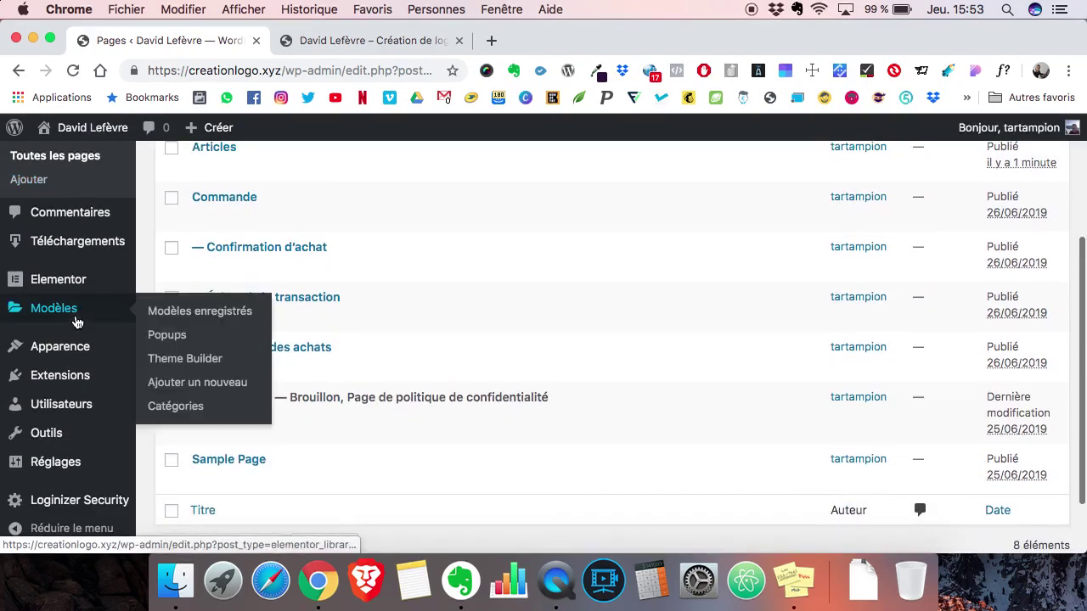
pyautogui.moveTo(60, 465)
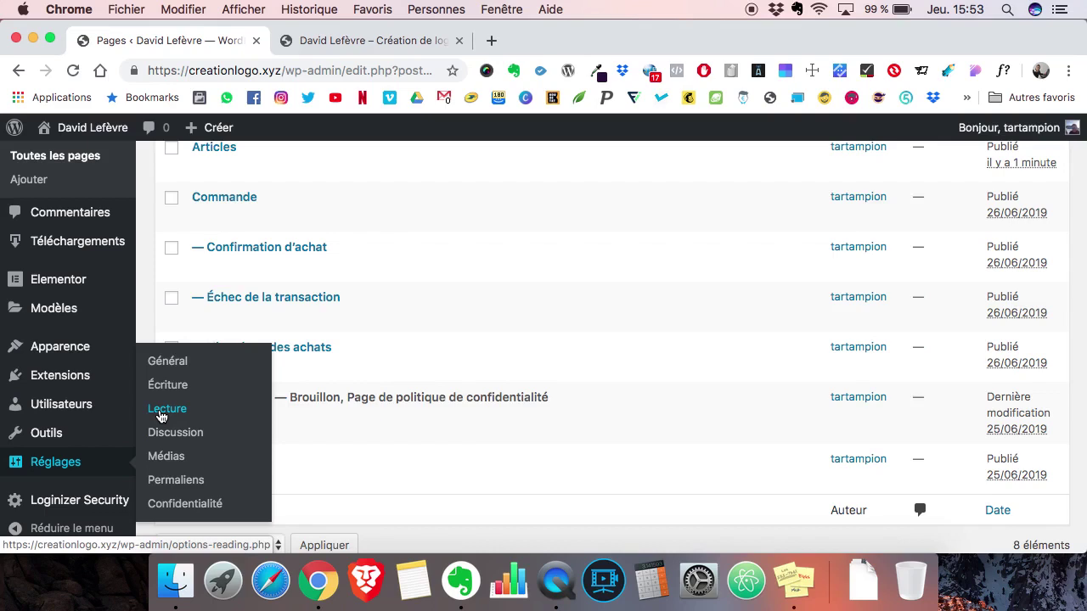
pyautogui.click(161, 413)
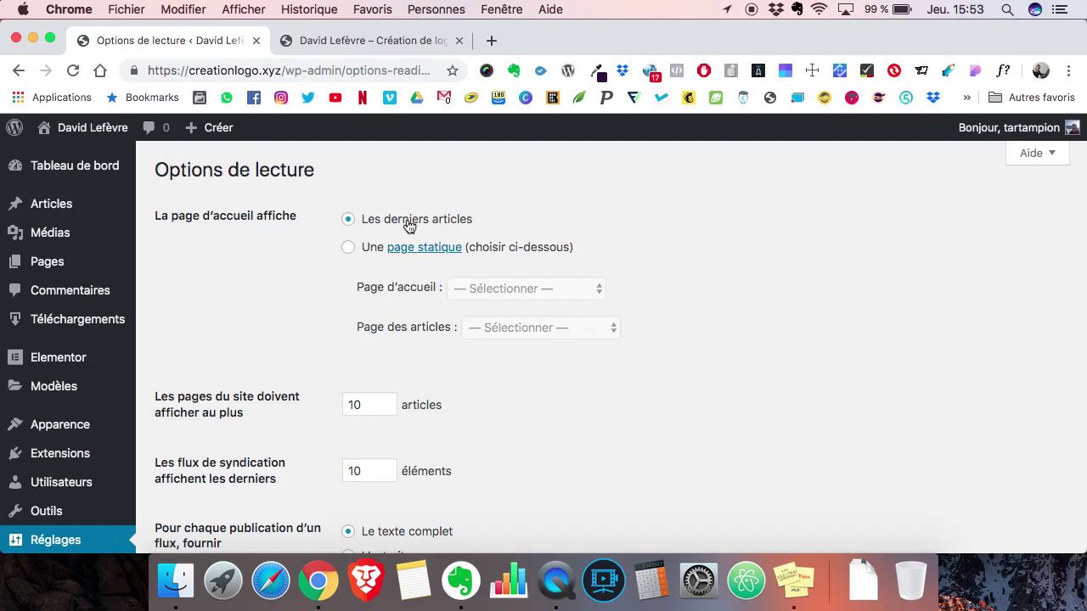
# - Set the home page display to a static page, with Accueil as the home page and Articles as the posts page, and save
pyautogui.click(349, 248)
pyautogui.click(493, 294)
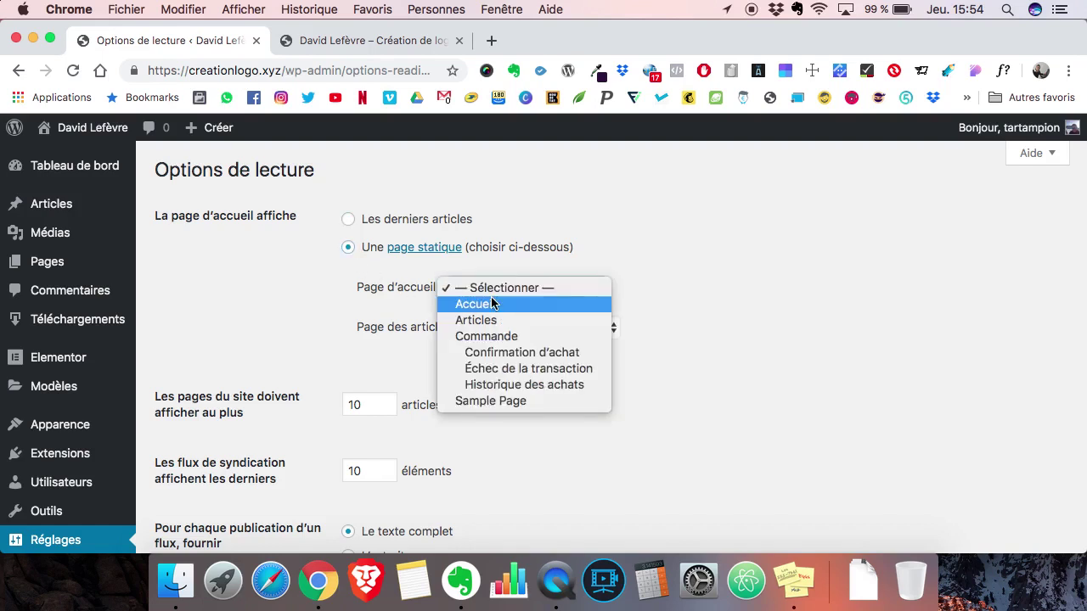
pyautogui.click(490, 307)
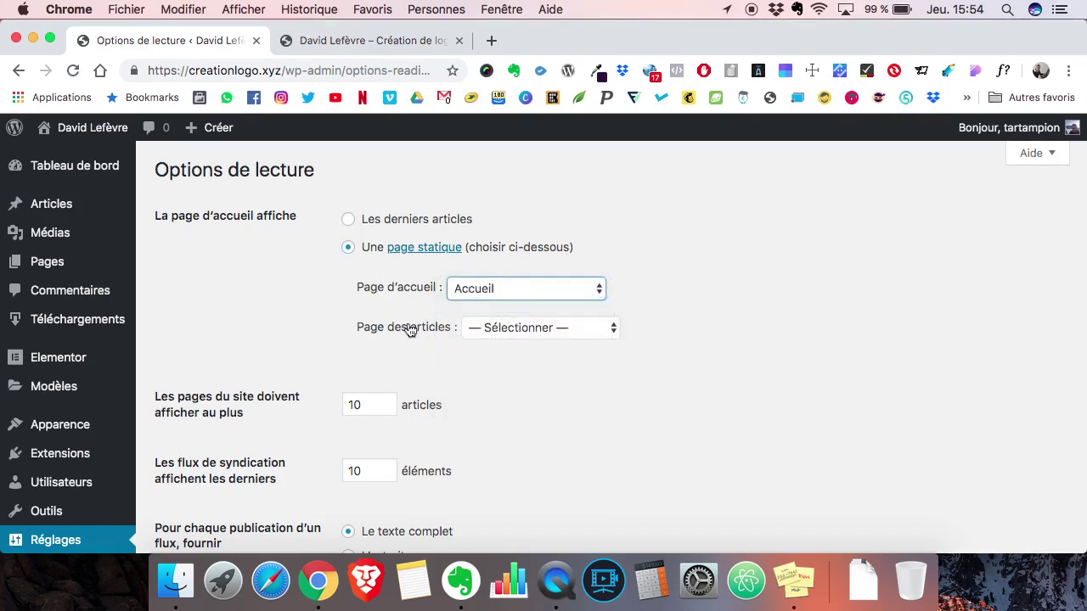
pyautogui.click(489, 330)
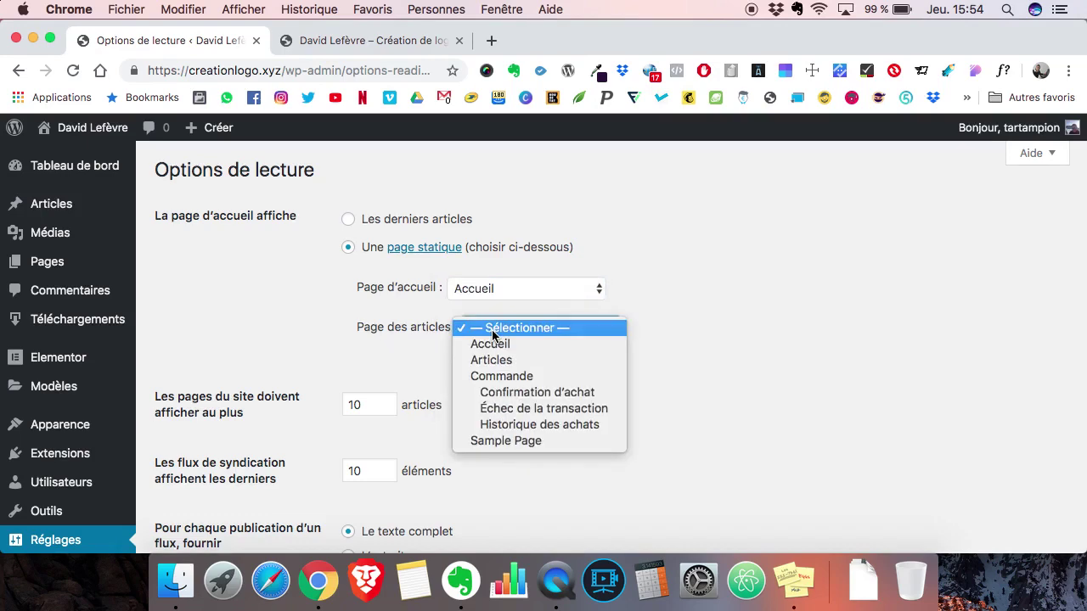
pyautogui.click(489, 360)
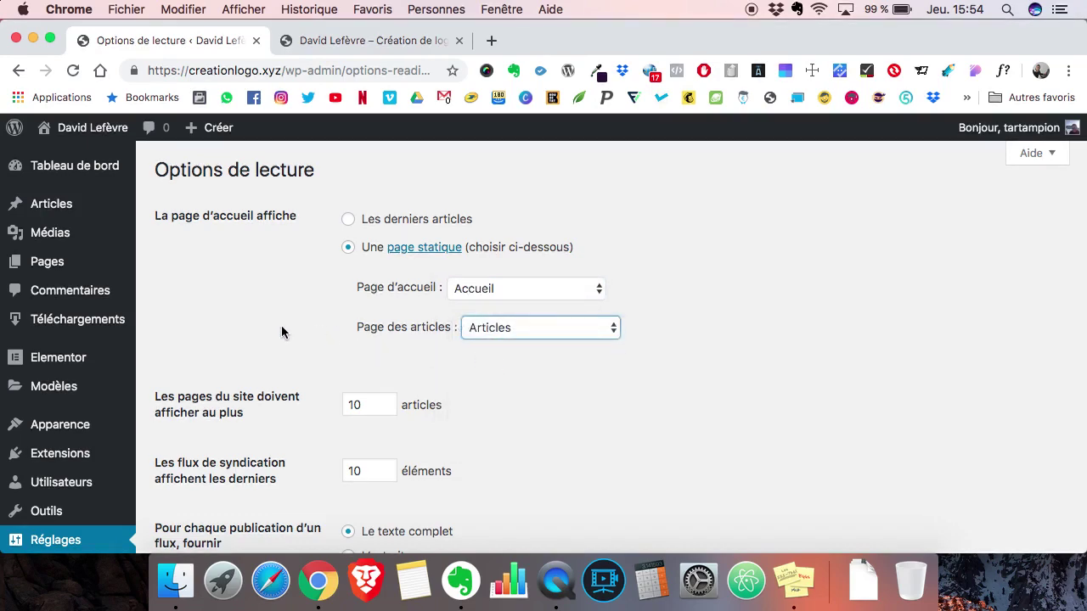
pyautogui.scroll(-5, 279, 332)
pyautogui.click(263, 425)
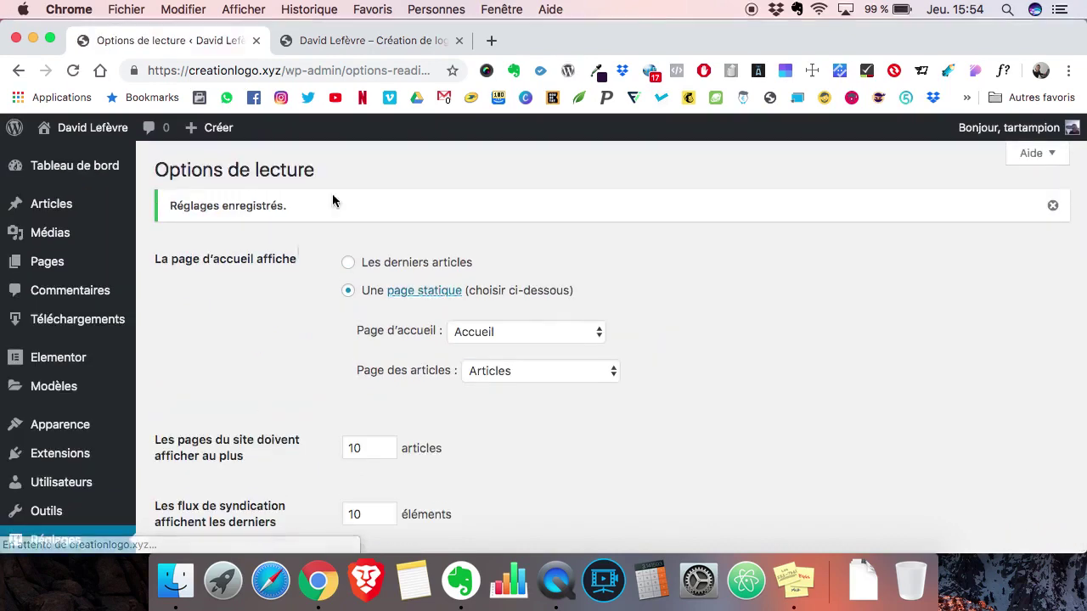
# - Reload the live site and look over its home page from header to footer
pyautogui.click(359, 39)
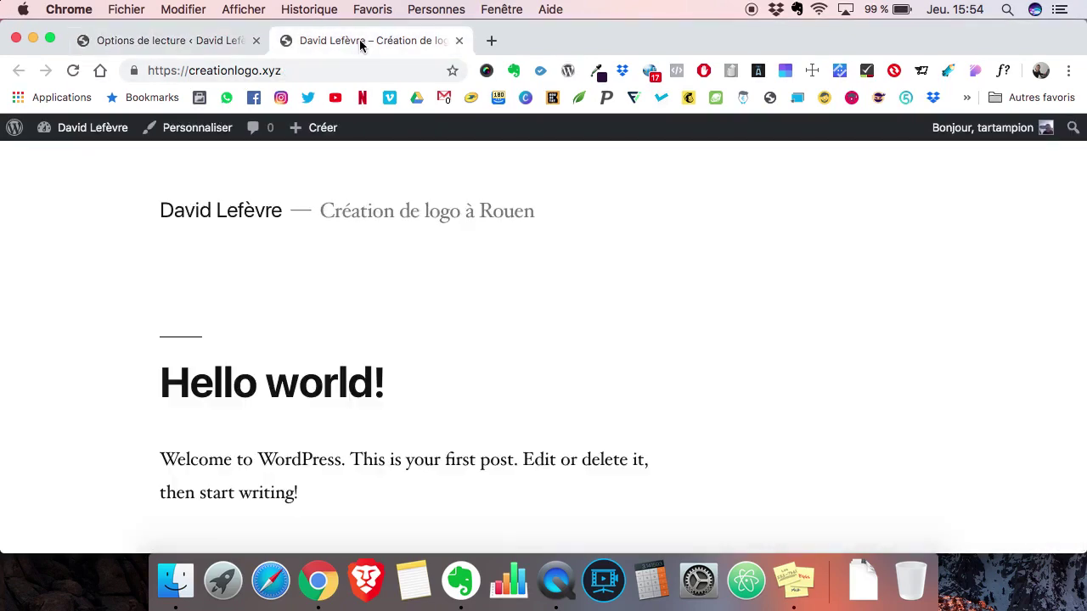
pyautogui.click(73, 71)
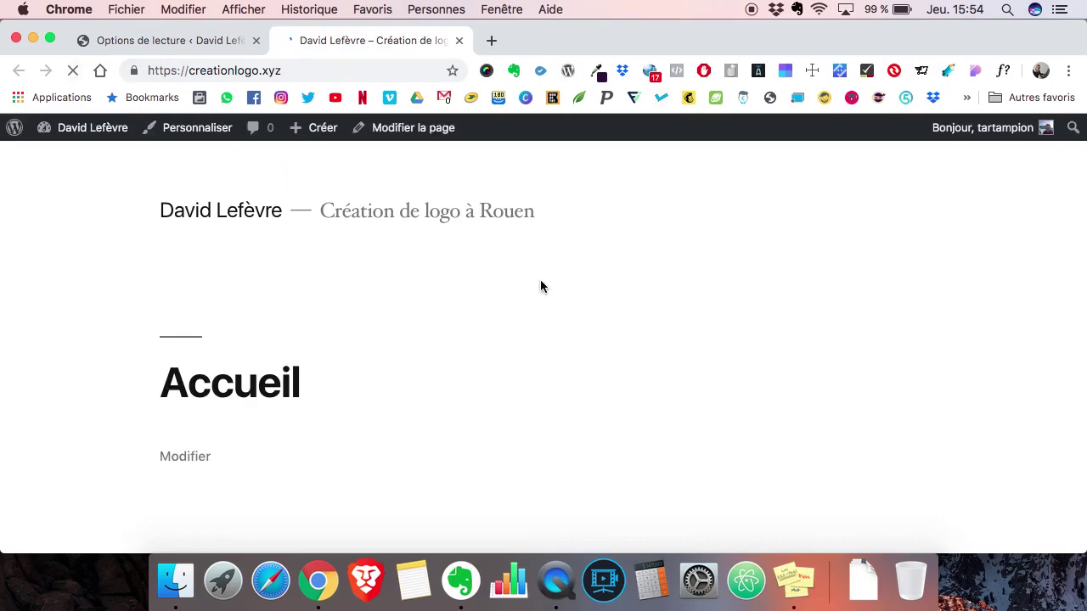
pyautogui.scroll(-15, 560, 375)
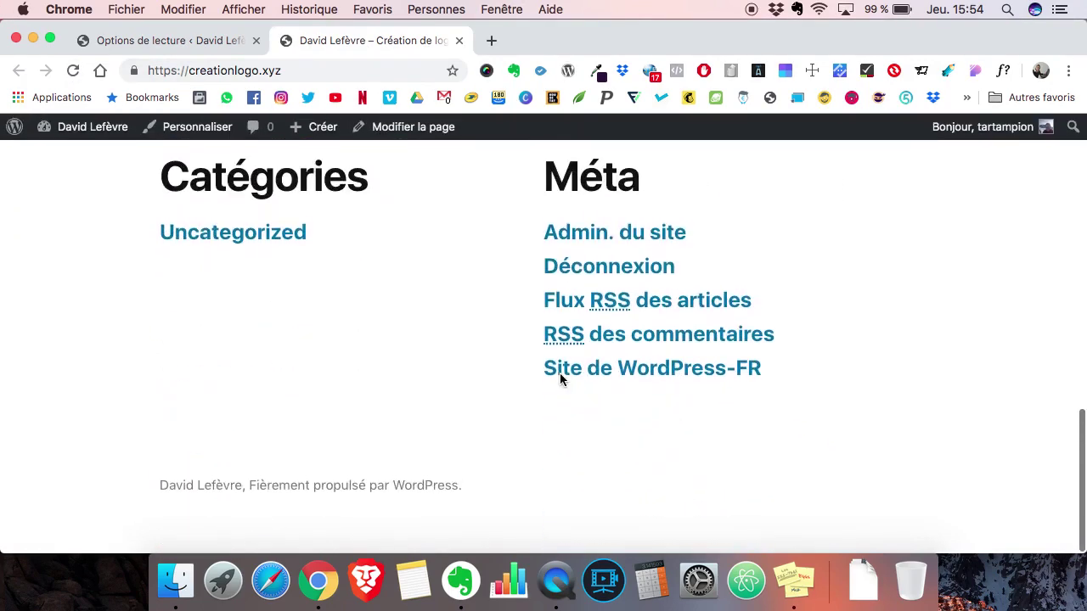
pyautogui.scroll(15, 560, 372)
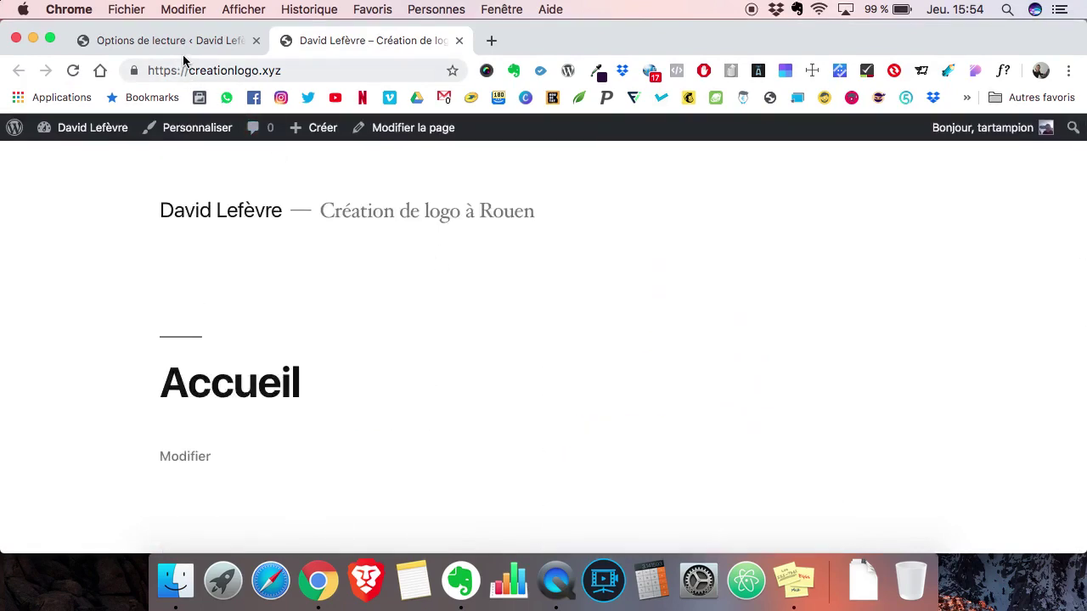
# - Return to the site administration and open the Accueil page for editing in Elementor
pyautogui.click(183, 51)
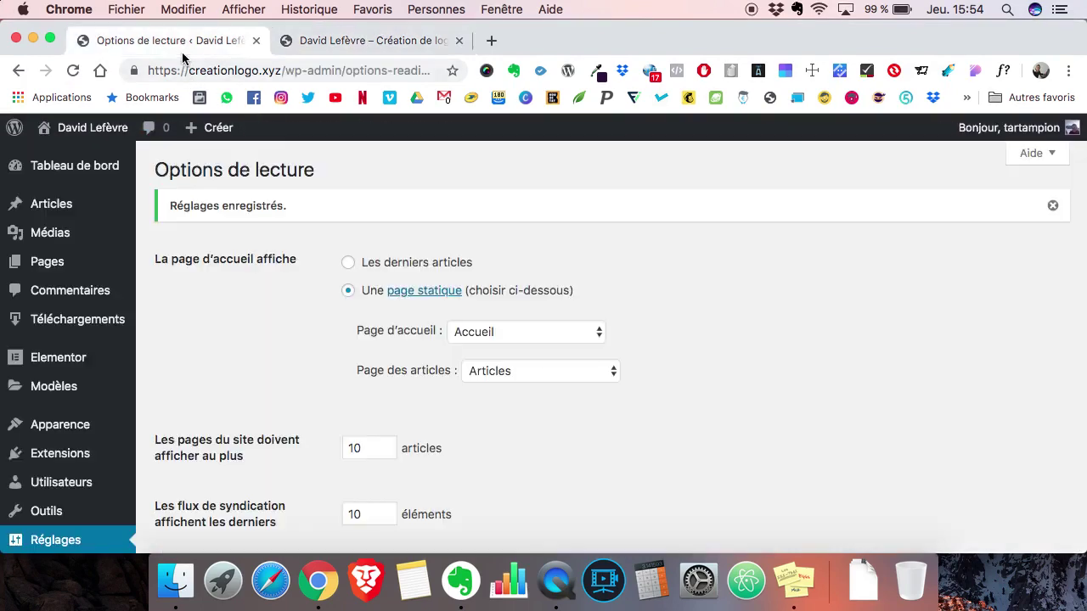
pyautogui.click(68, 166)
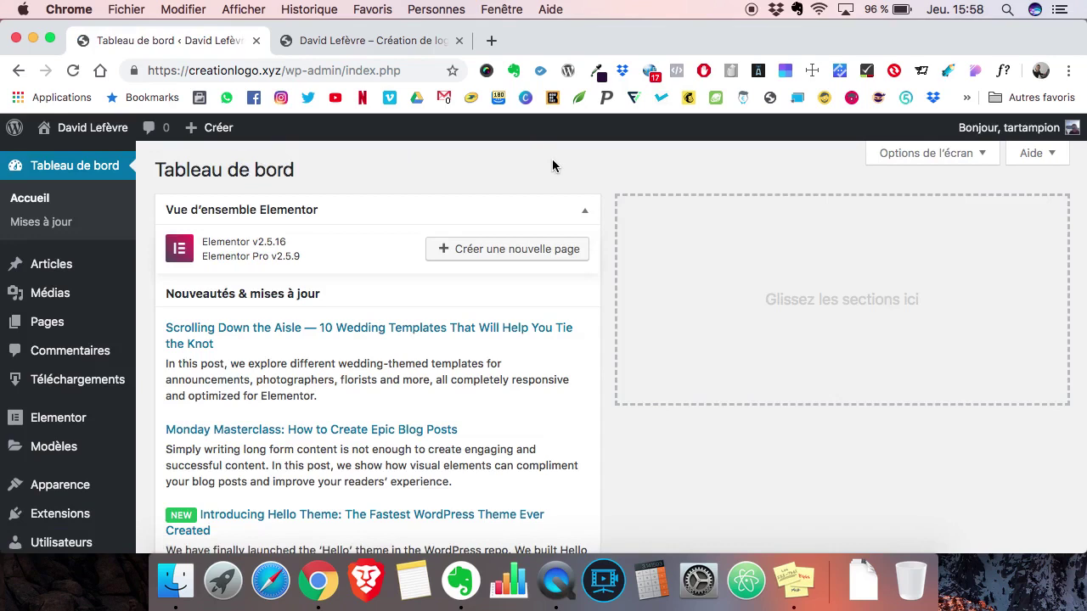
pyautogui.click(68, 328)
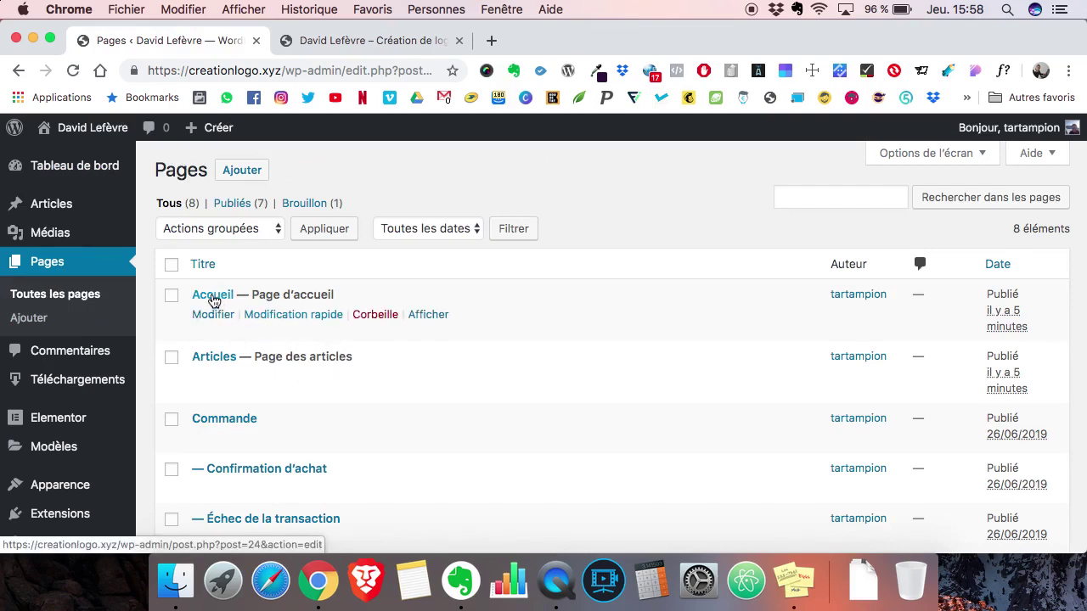
pyautogui.click(213, 297)
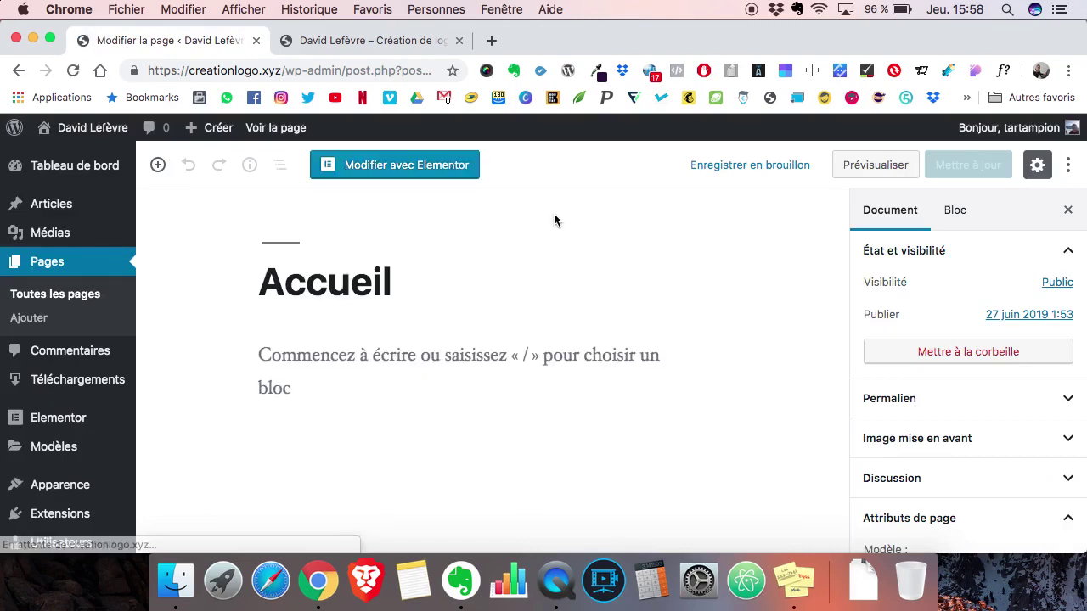
pyautogui.click(396, 165)
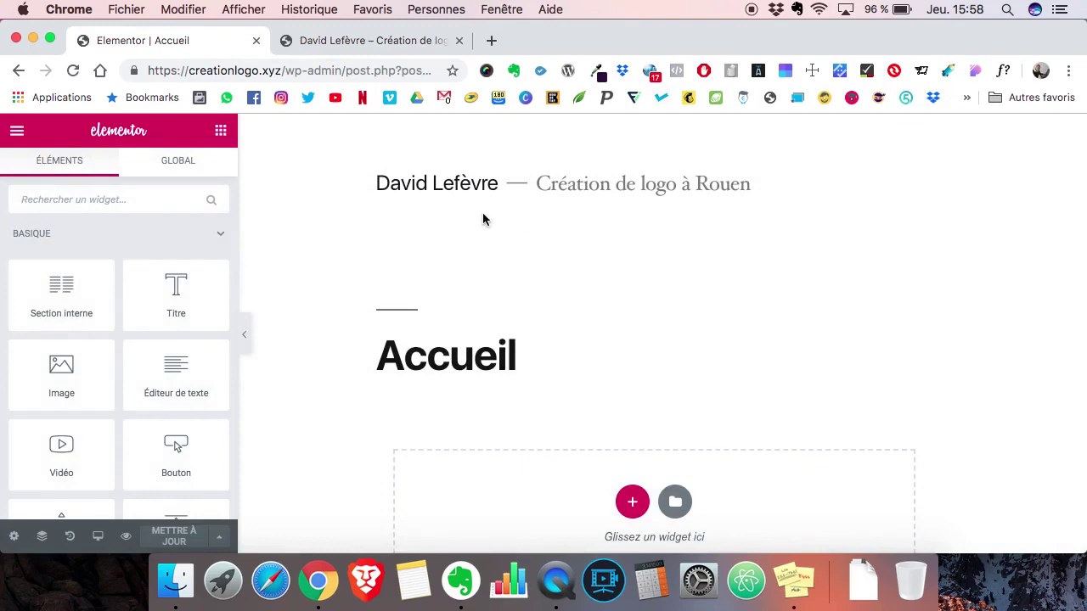
# - Set the Accueil page's template (Modèle de page) to Elementor canevas in the page settings and update the page
pyautogui.scroll(-10, 592, 317)
pyautogui.scroll(4, 592, 318)
pyautogui.scroll(5, 592, 318)
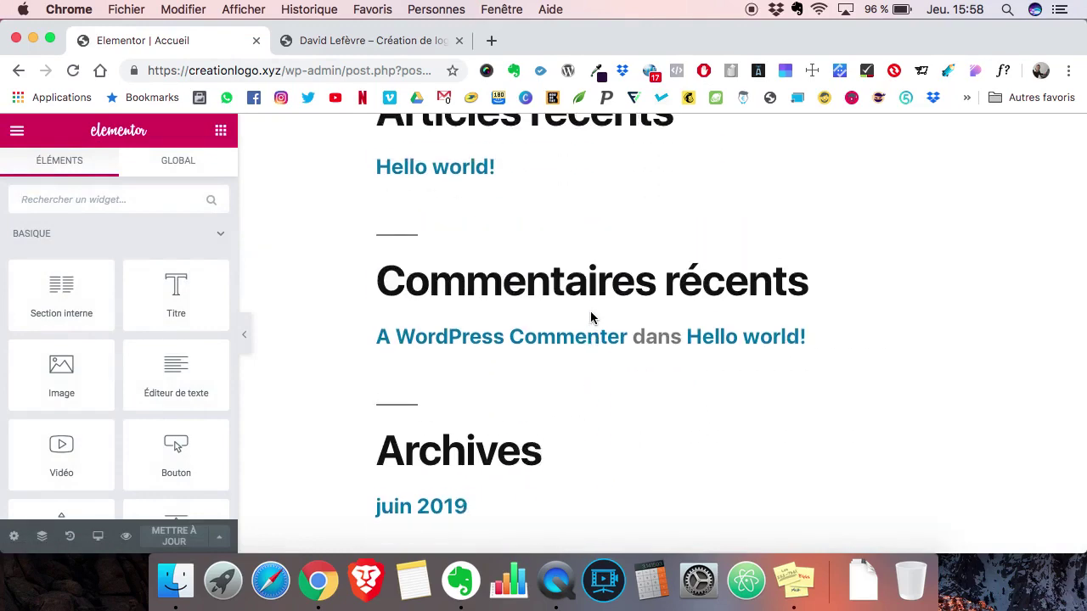
pyautogui.scroll(8, 592, 317)
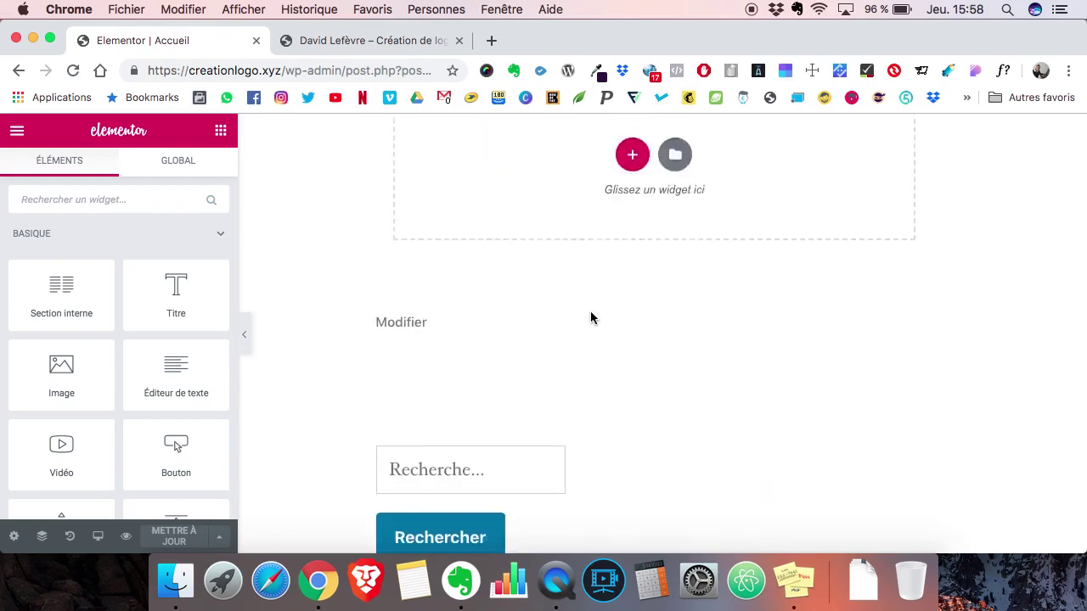
pyautogui.scroll(2, 592, 318)
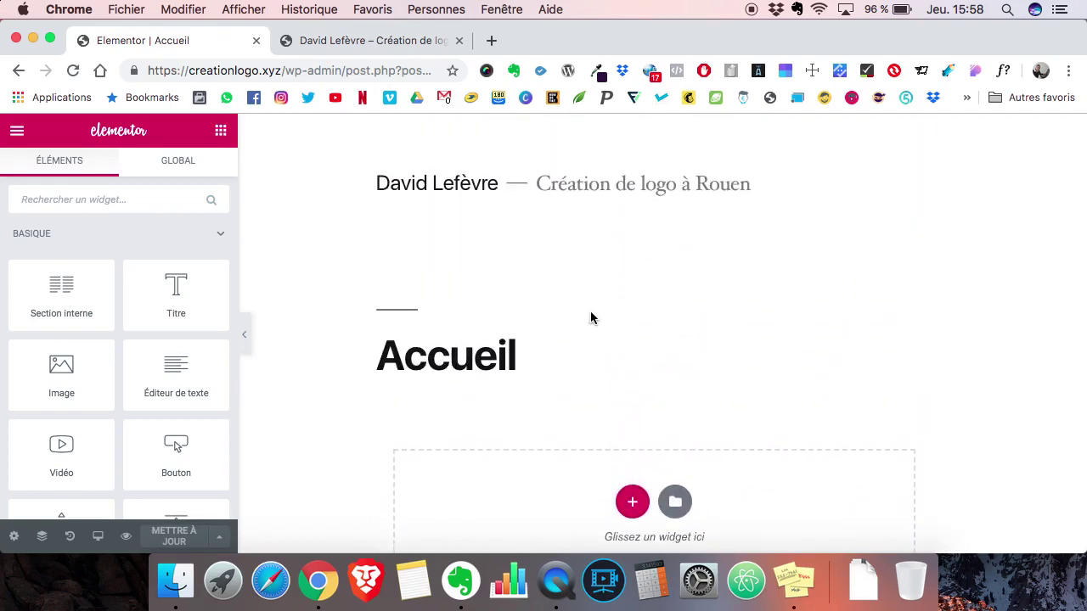
pyautogui.click(14, 538)
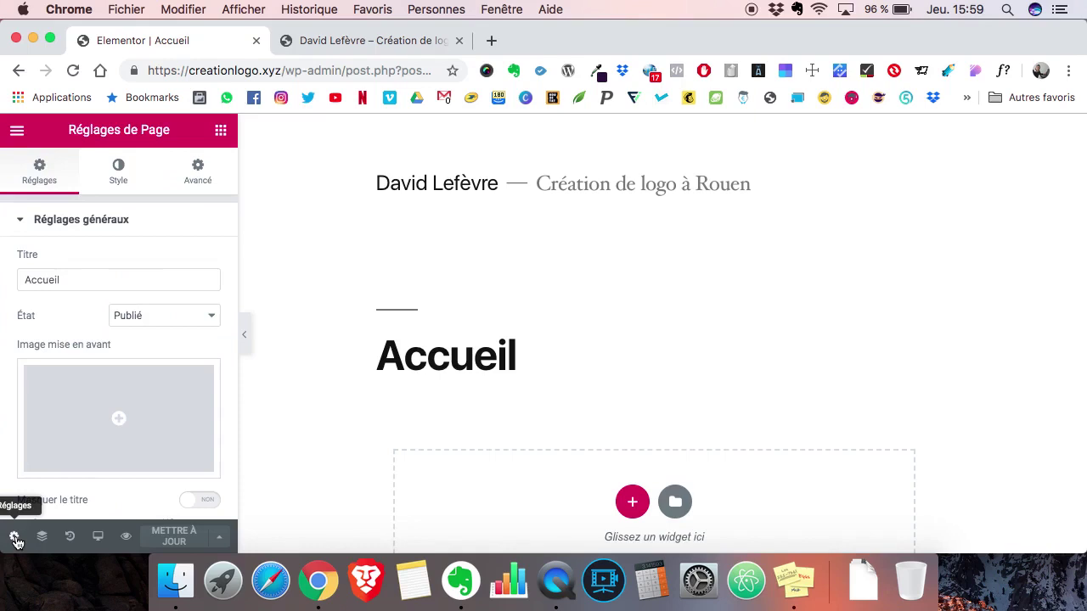
pyautogui.scroll(-3, 128, 416)
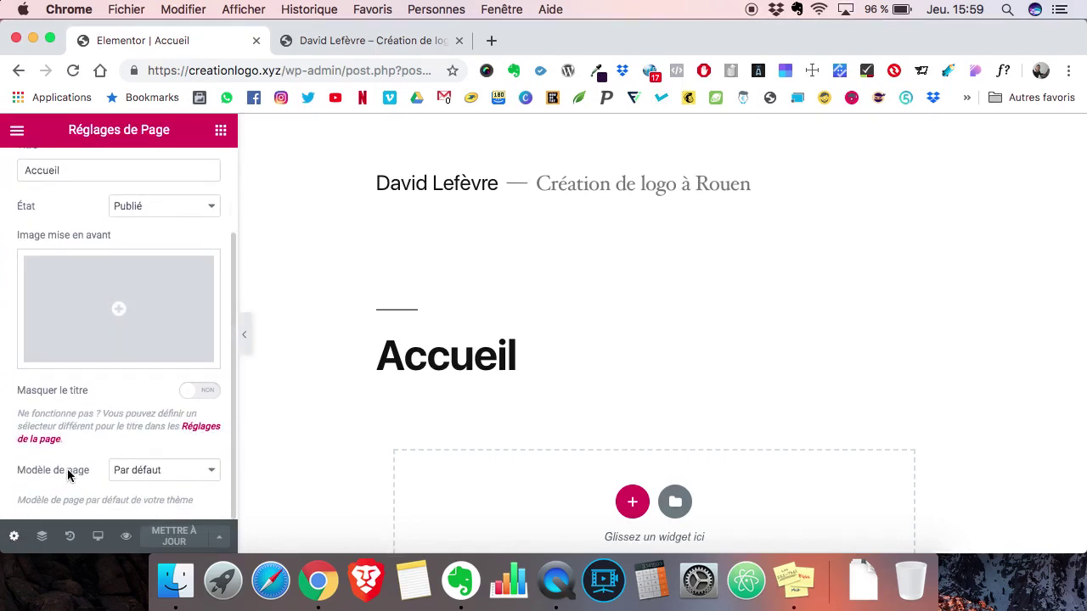
pyautogui.click(144, 473)
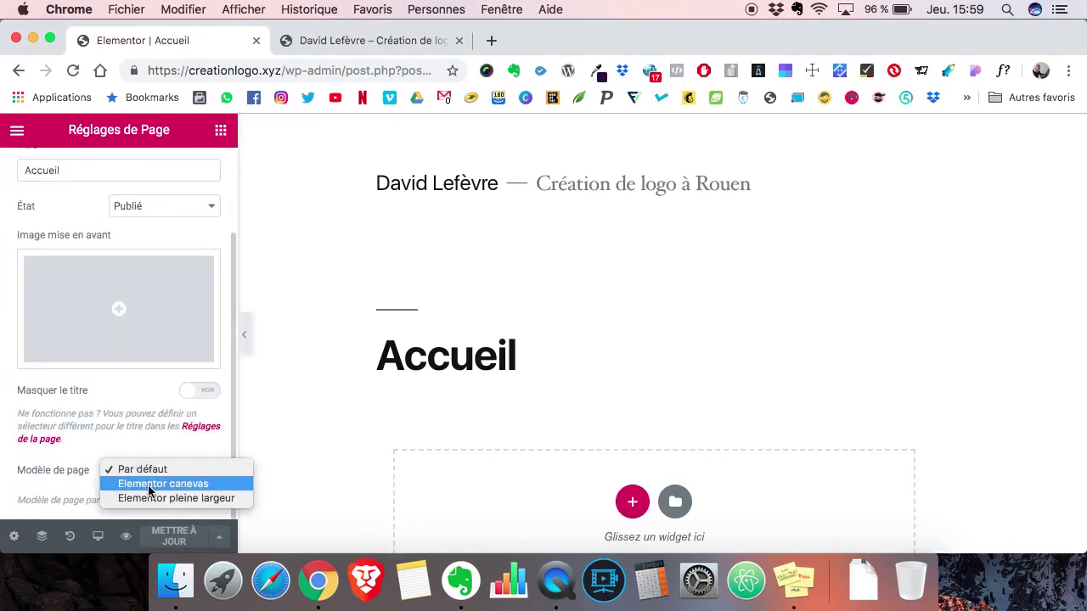
pyautogui.click(148, 484)
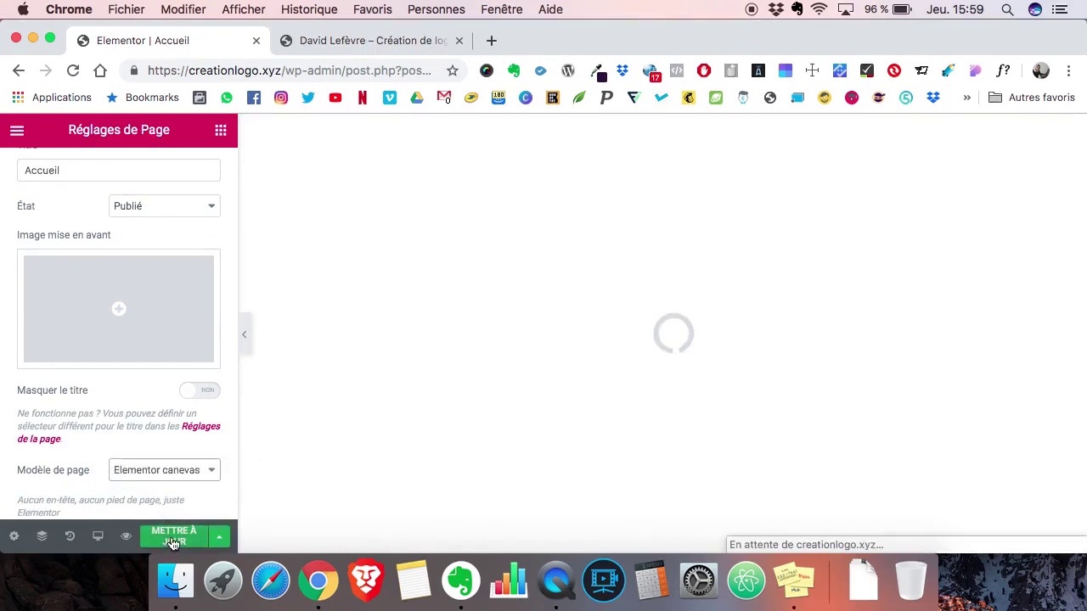
pyautogui.click(174, 541)
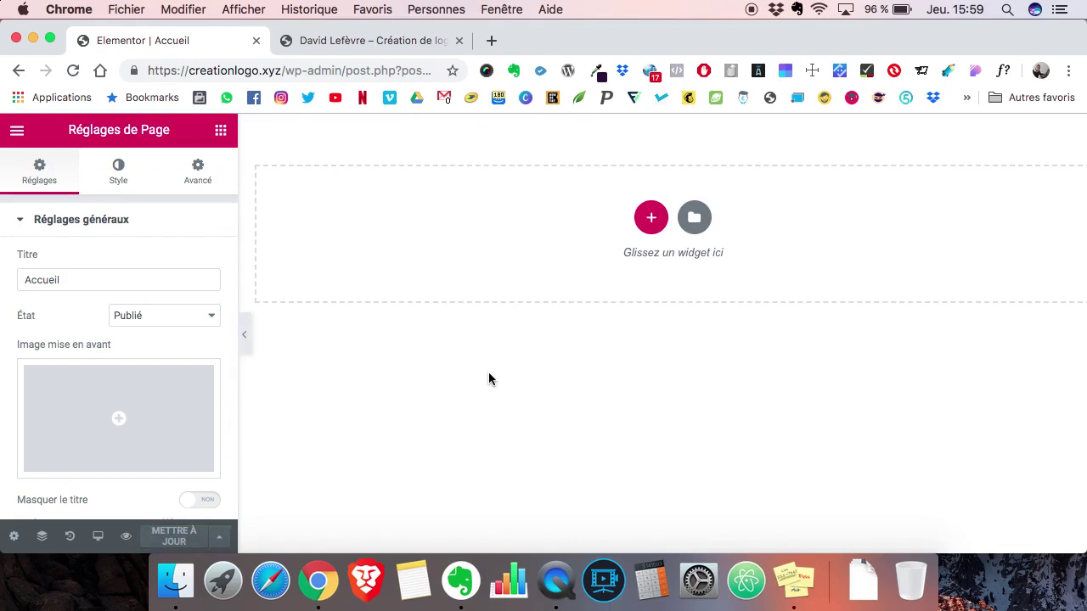
# - Open Elementor's Sélecteur de couleur settings, and open the design "Création de logo en flat design" from Canva in a separate browser tab
pyautogui.click(18, 132)
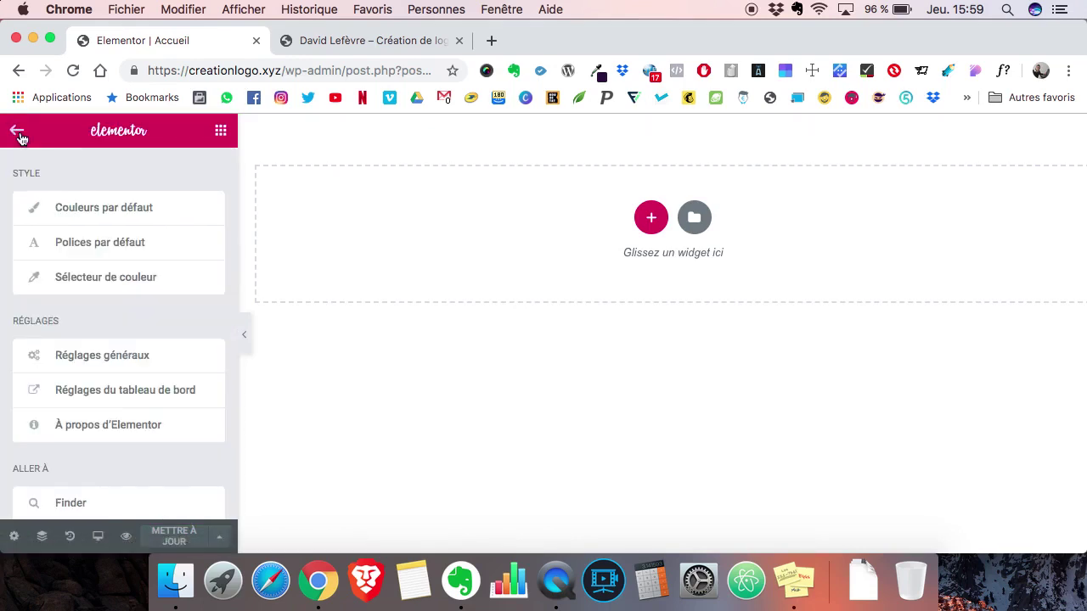
pyautogui.click(95, 282)
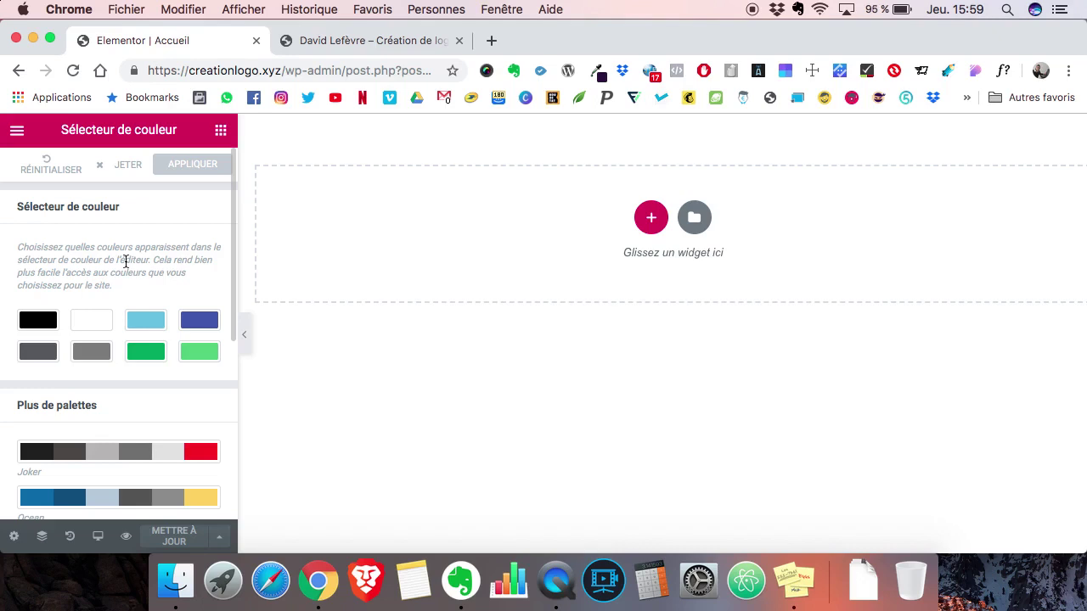
pyautogui.click(492, 41)
pyautogui.click(527, 98)
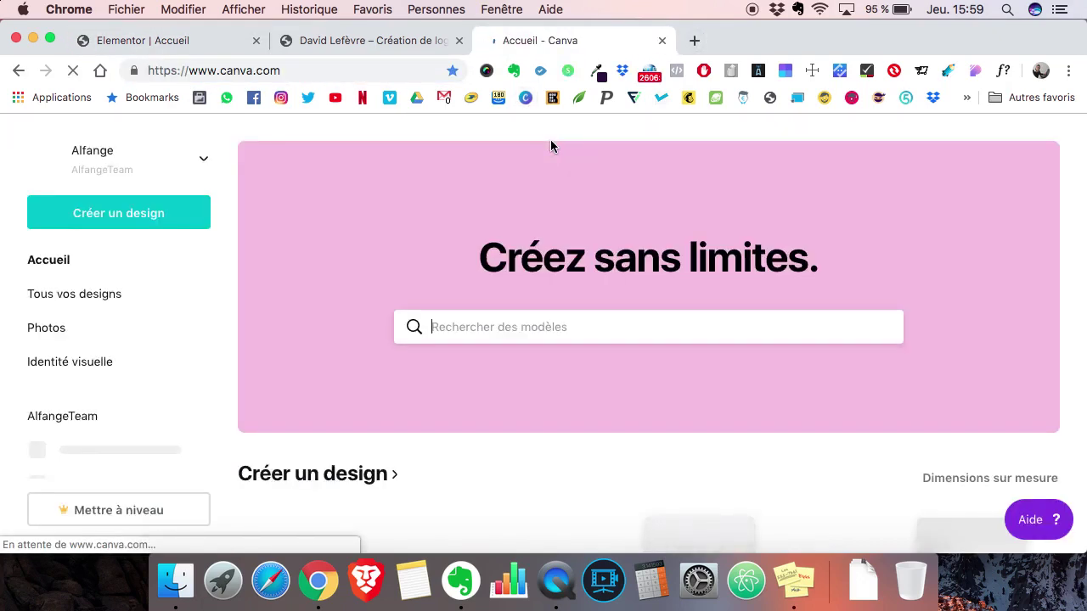
pyautogui.scroll(-6, 321, 273)
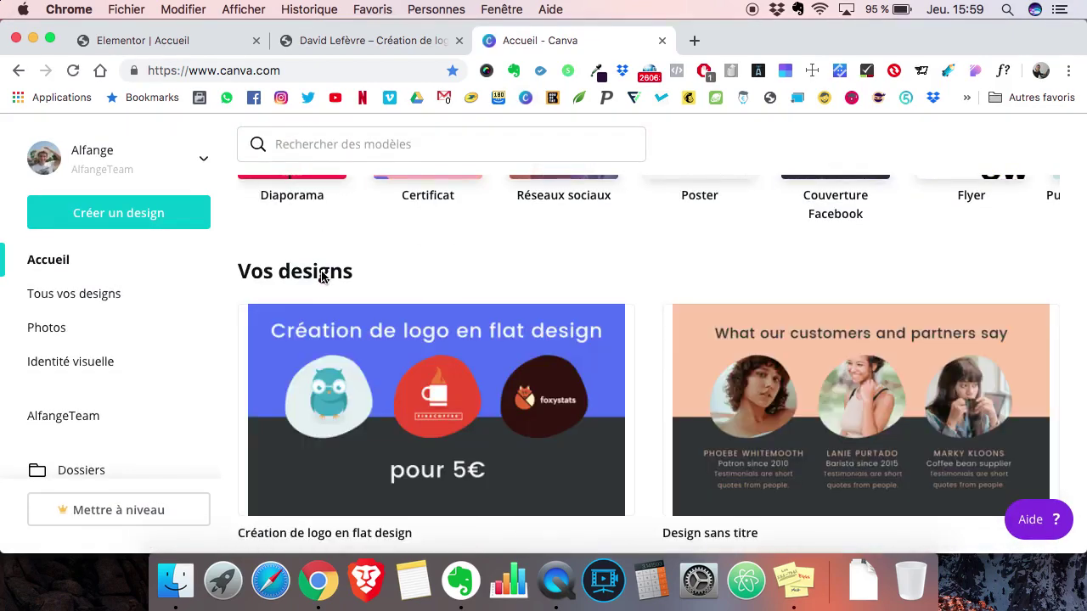
pyautogui.click(264, 390)
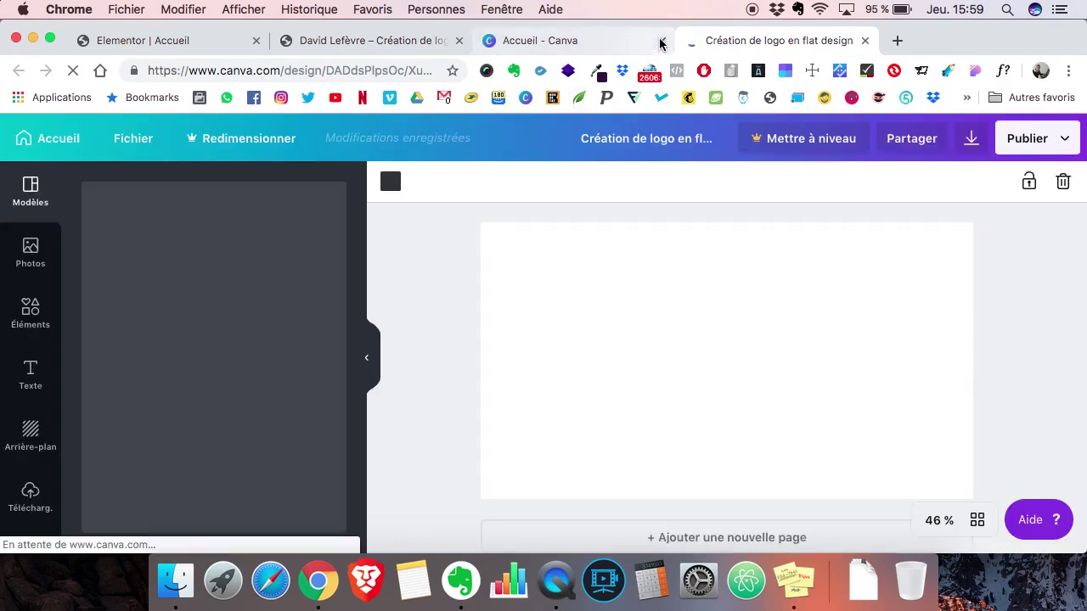
pyautogui.click(662, 40)
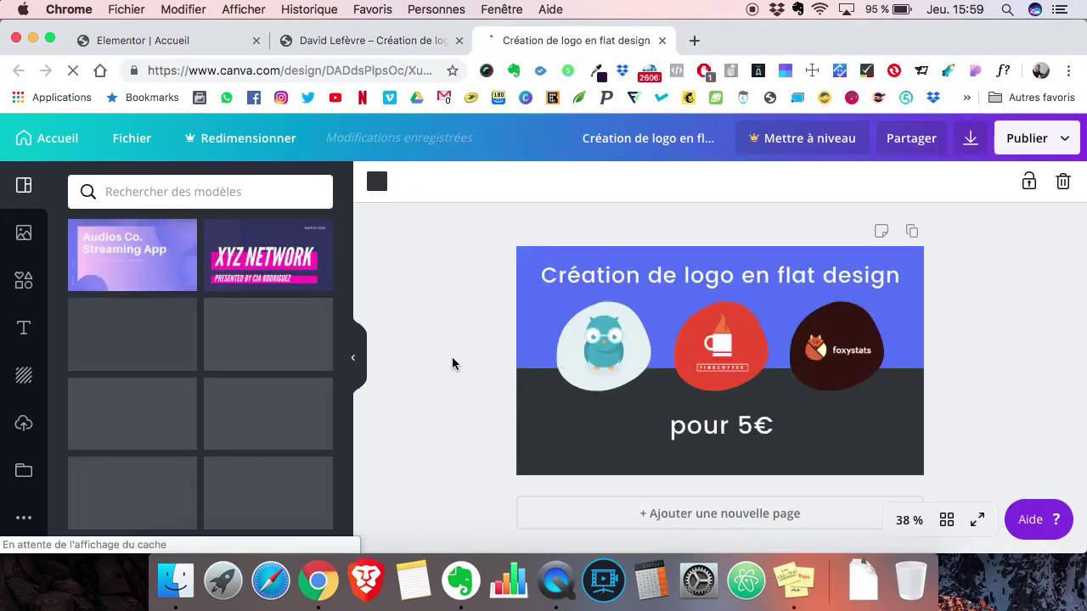
# - Copy the hex code #5271ff of the blue block in the upper half of the Canva design
pyautogui.click(527, 313)
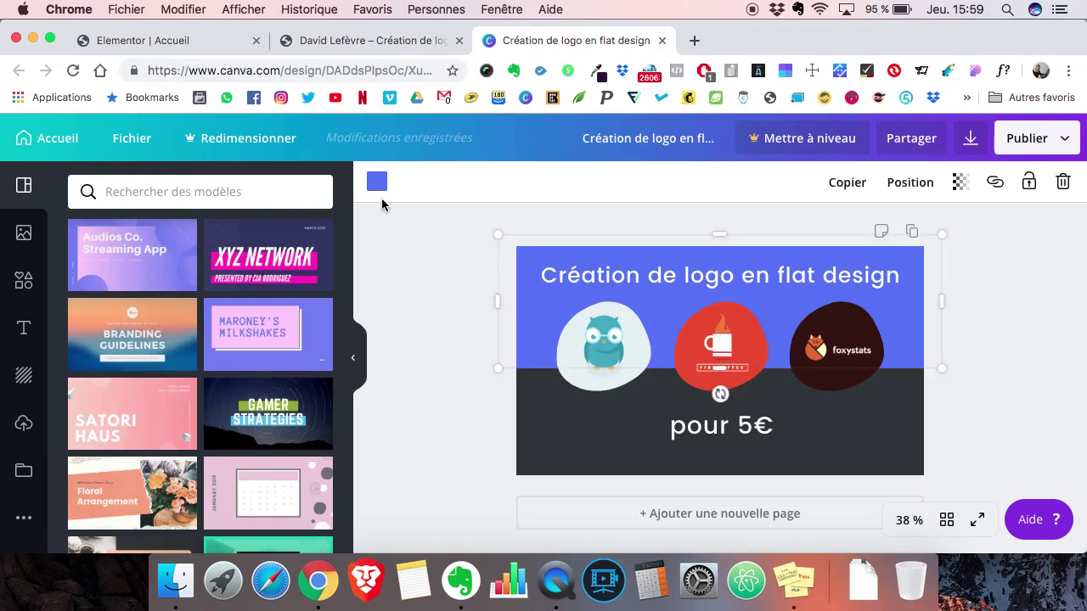
pyautogui.click(376, 180)
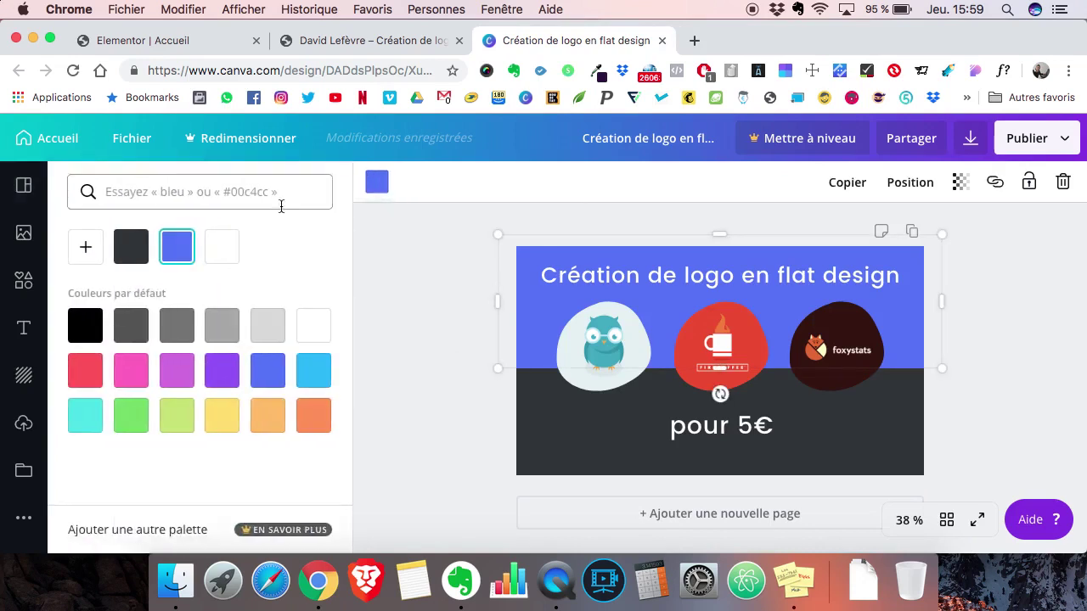
pyautogui.click(85, 246)
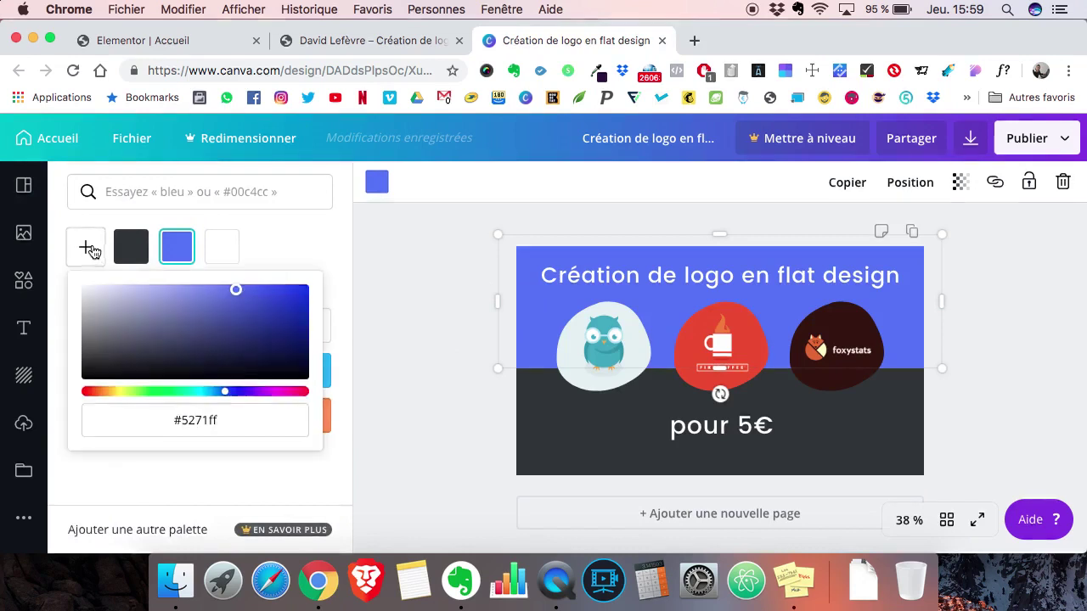
pyautogui.doubleClick(200, 422)
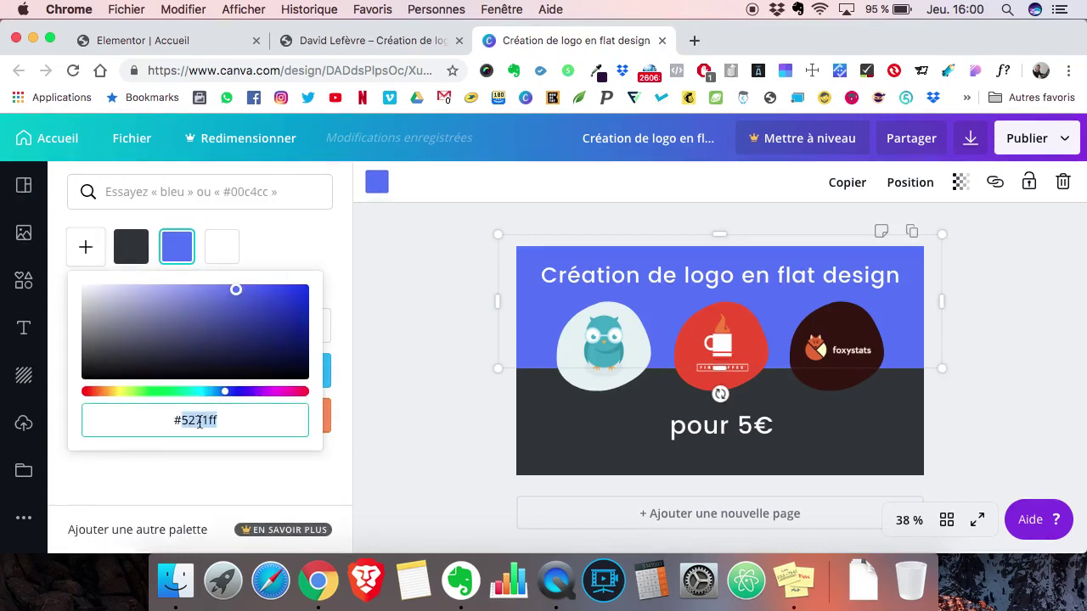
pyautogui.press('super+c')
# - Switch back to Elementor and replace the light blue colour in the picker palette with #5271ff
pyautogui.click(155, 49)
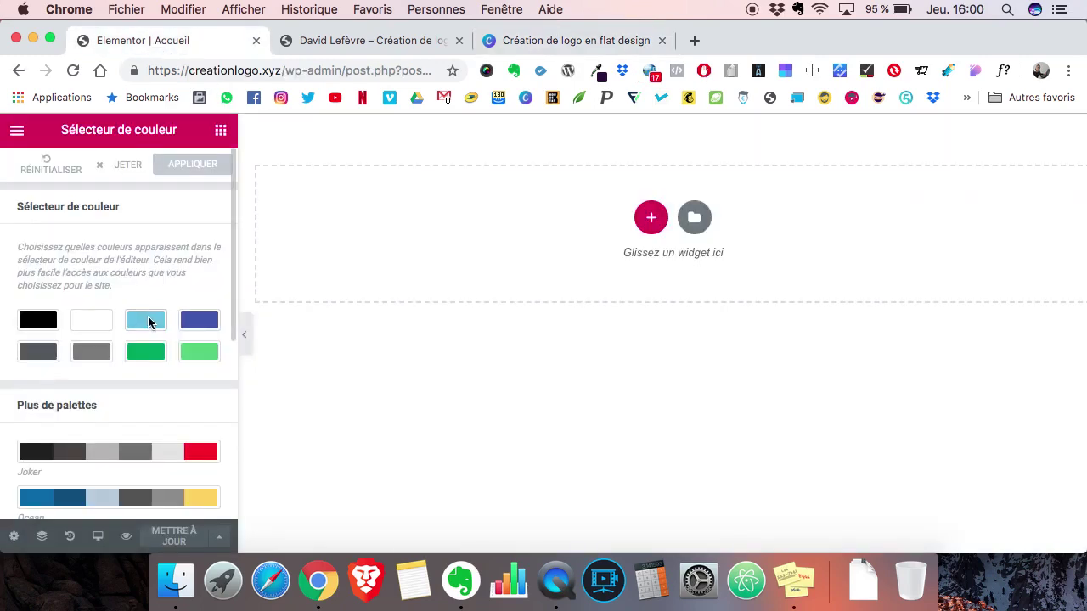
pyautogui.click(145, 323)
pyautogui.doubleClick(73, 318)
pyautogui.press('super+v')
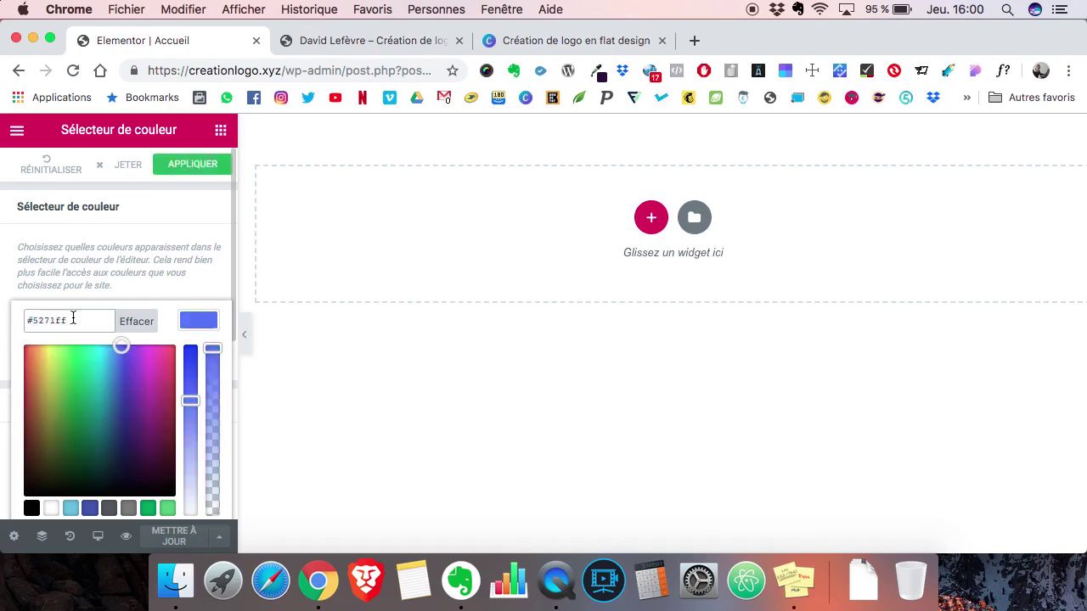
pyautogui.click(151, 250)
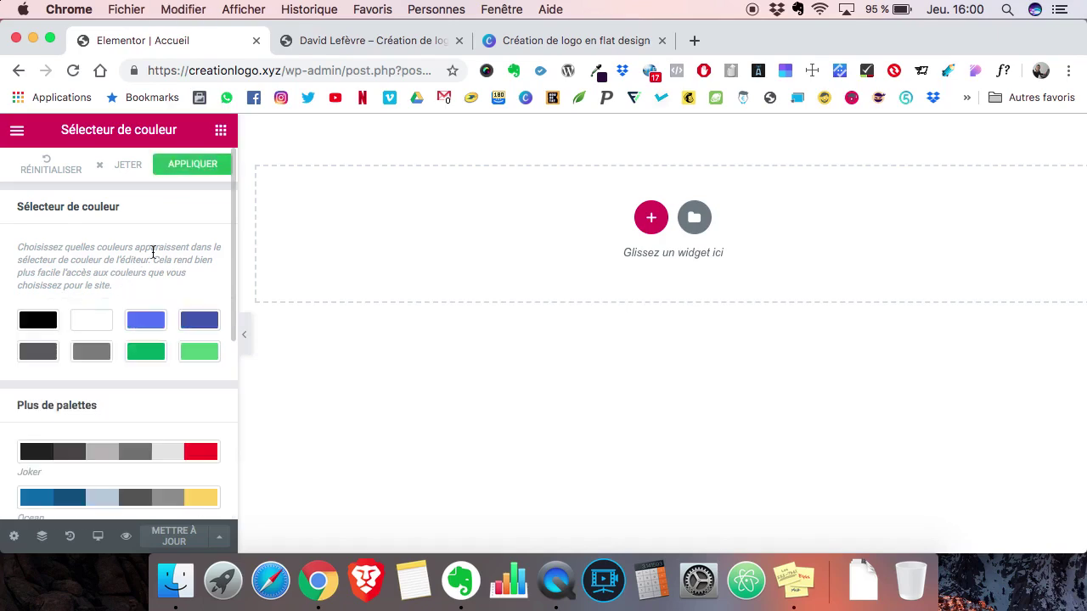
# - Return to the Canva design, change its dark background to the default green and copy the hex code #7ed957
pyautogui.click(537, 34)
pyautogui.click(432, 317)
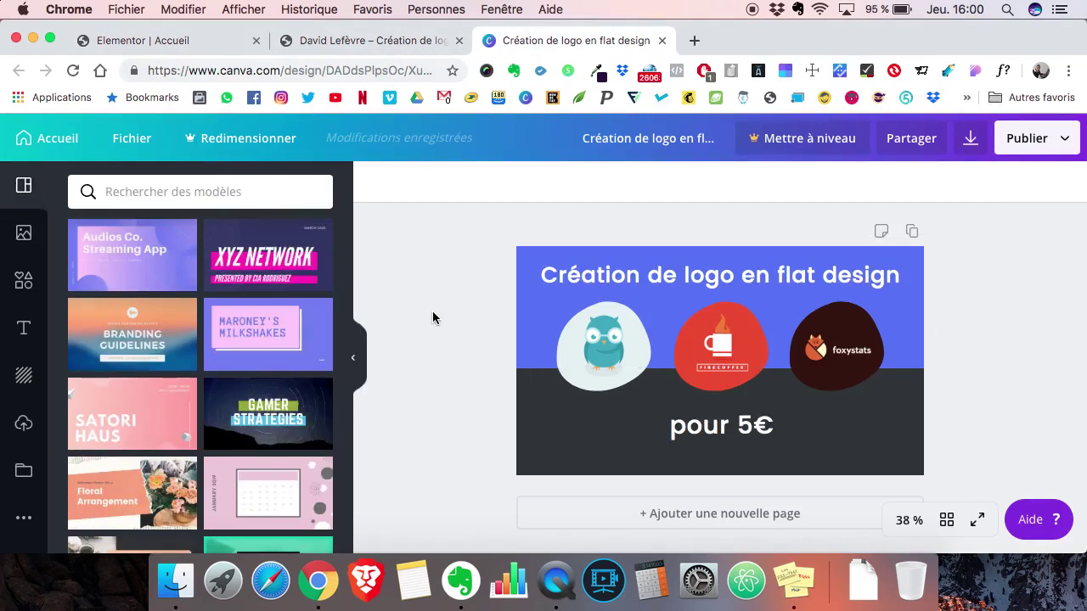
pyautogui.click(537, 418)
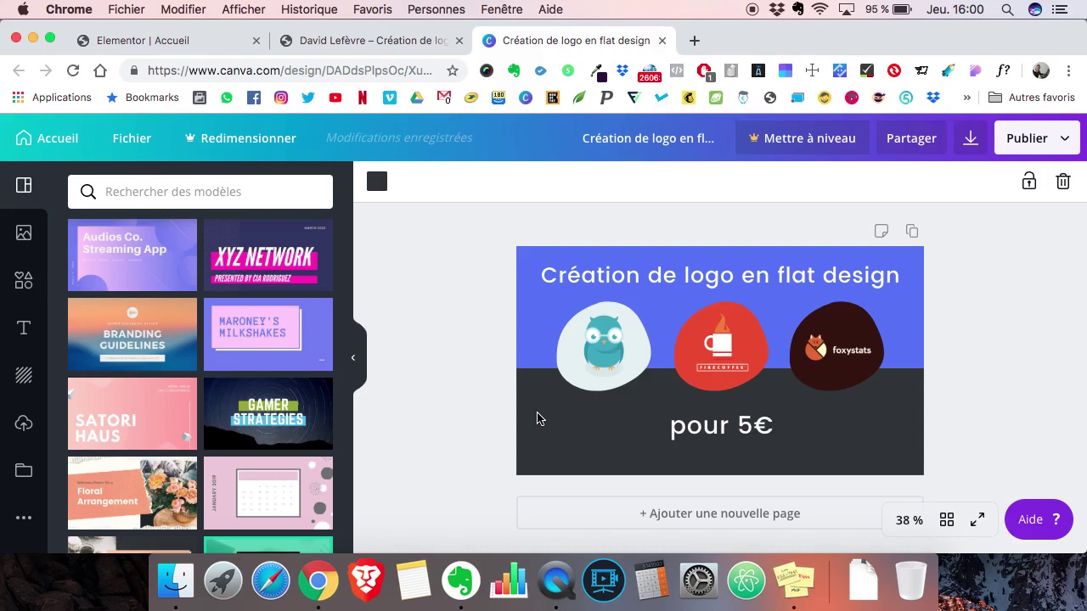
pyautogui.click(377, 181)
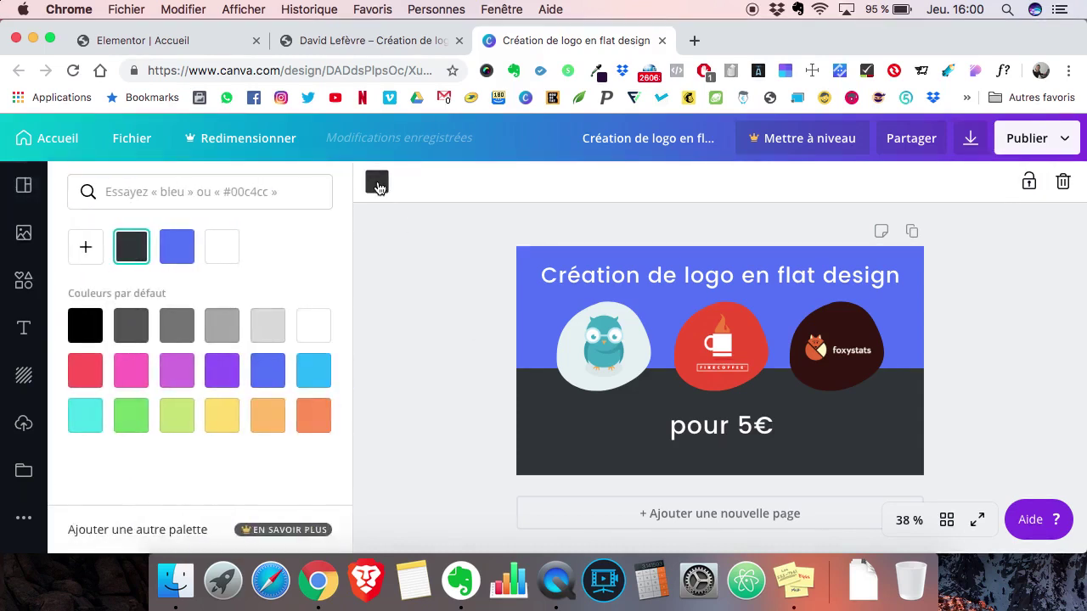
pyautogui.click(130, 415)
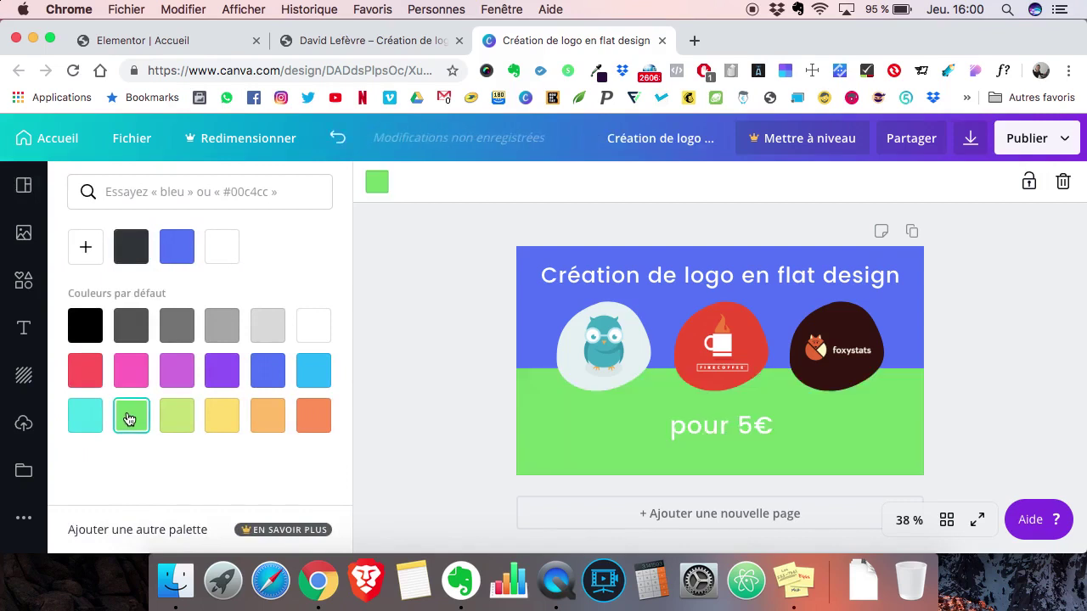
pyautogui.click(83, 248)
pyautogui.click(199, 418)
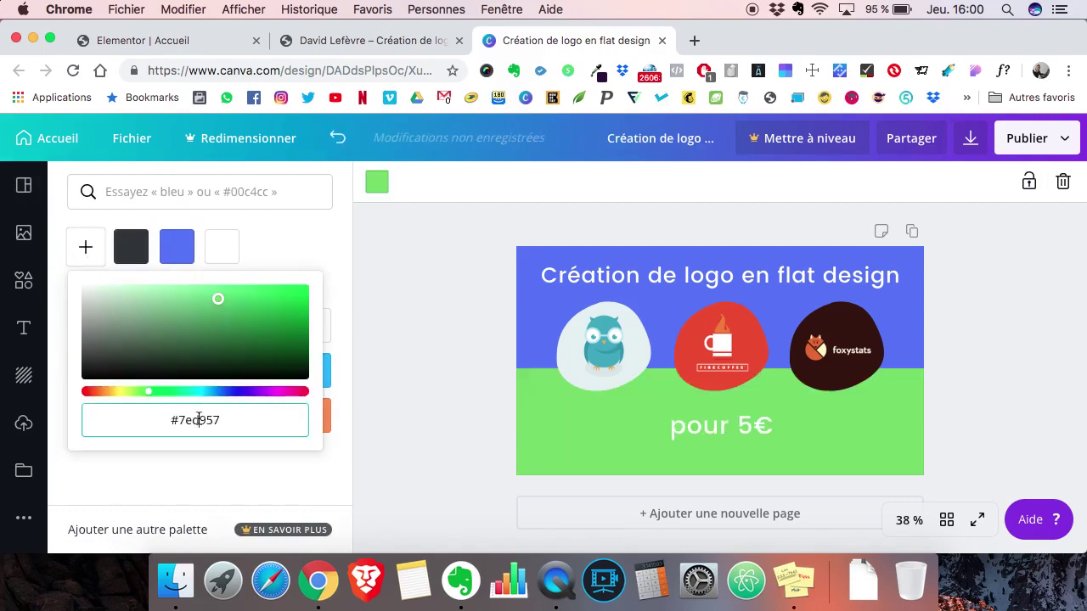
pyautogui.doubleClick(199, 418)
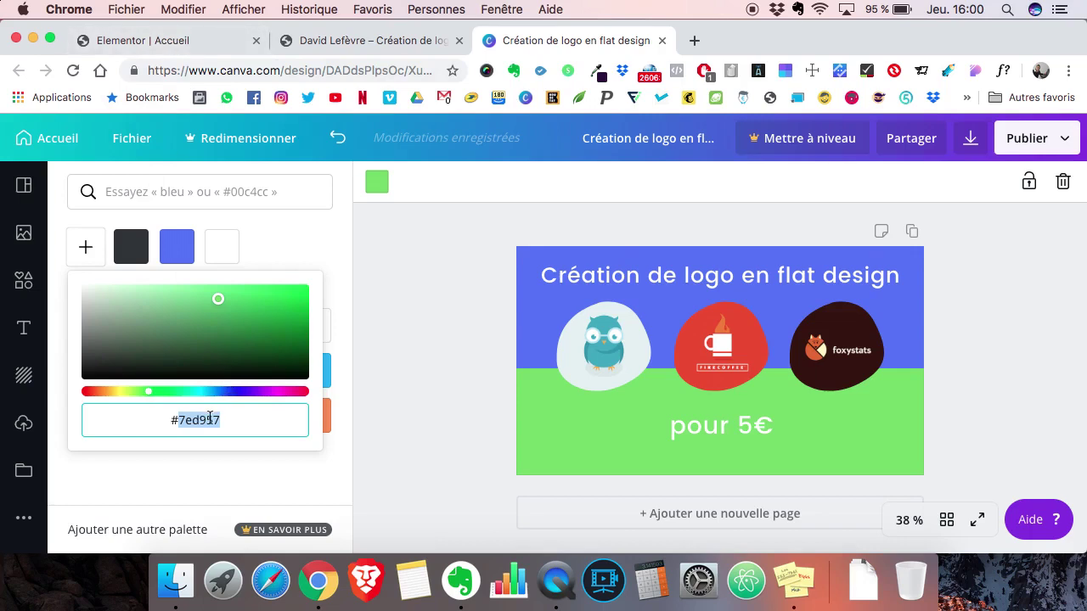
# - Back in Elementor, replace the dark green colour in the picker palette with #7ed957 and apply the palette changes
pyautogui.click(158, 41)
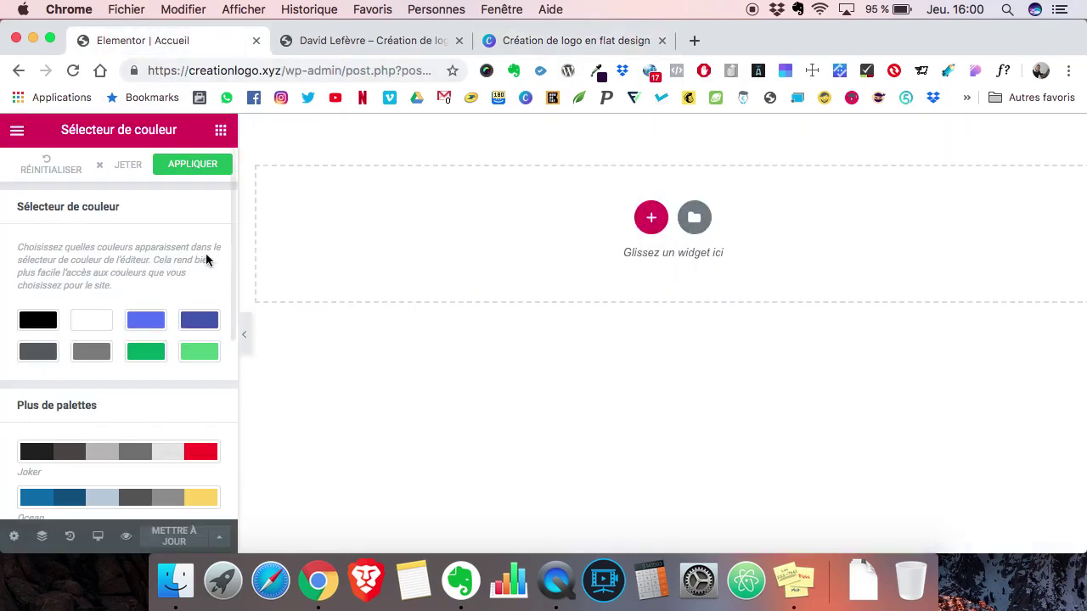
pyautogui.click(150, 351)
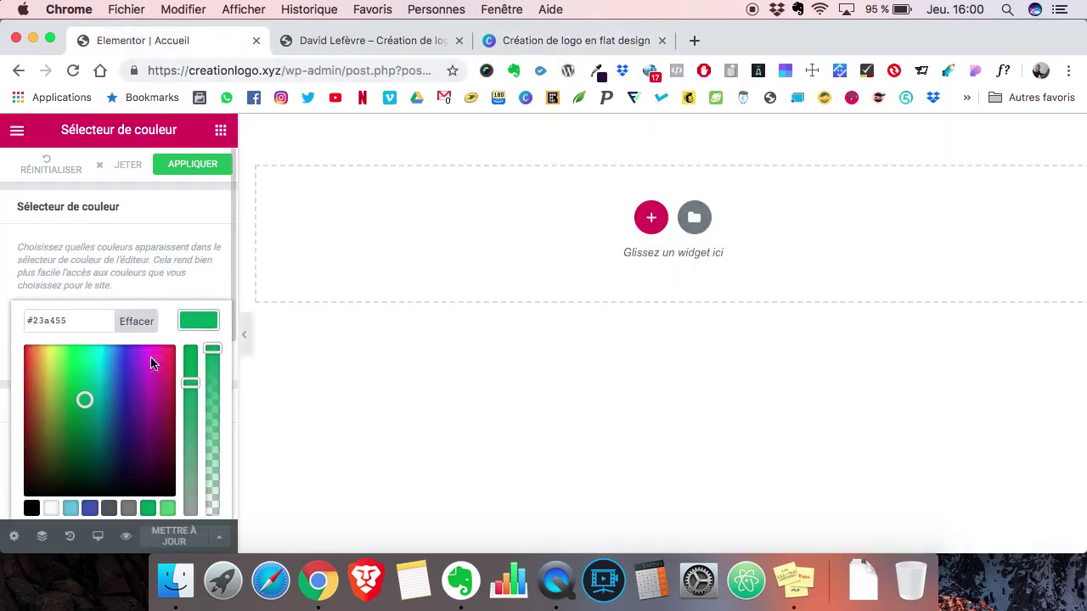
pyautogui.doubleClick(62, 320)
pyautogui.press('cmd+v')
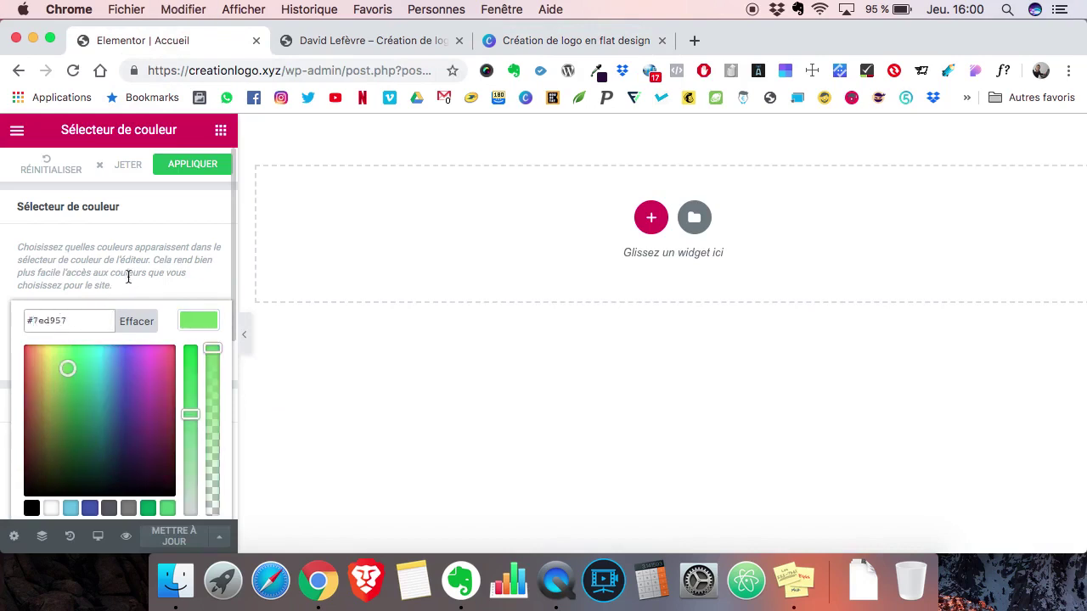
pyautogui.click(202, 165)
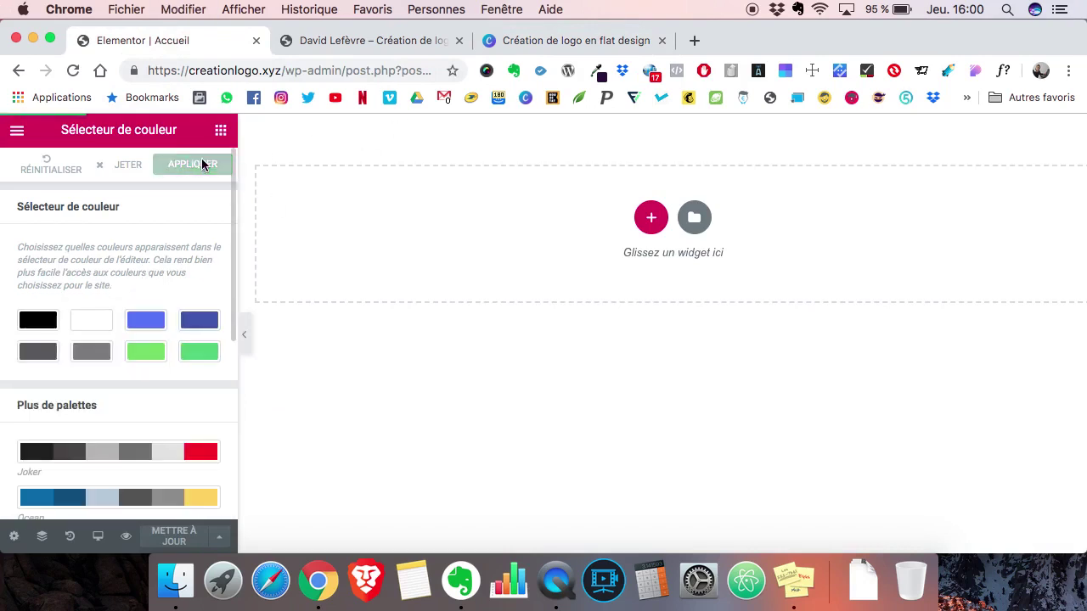
# - Switch to the Canva design, change its green background to the default red and copy the hex code #ff5757
pyautogui.click(545, 41)
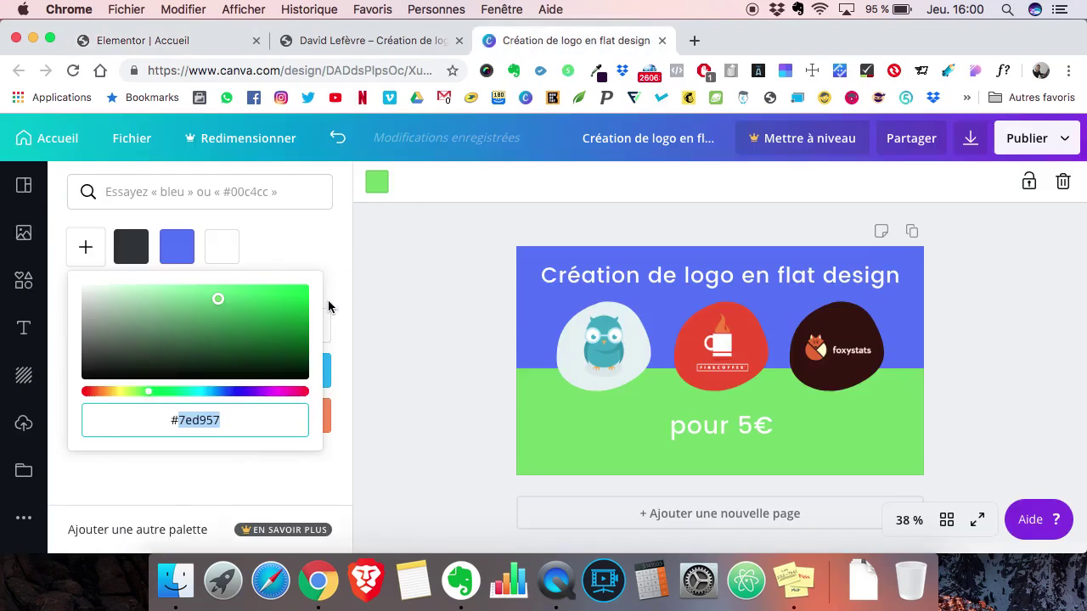
pyautogui.click(377, 192)
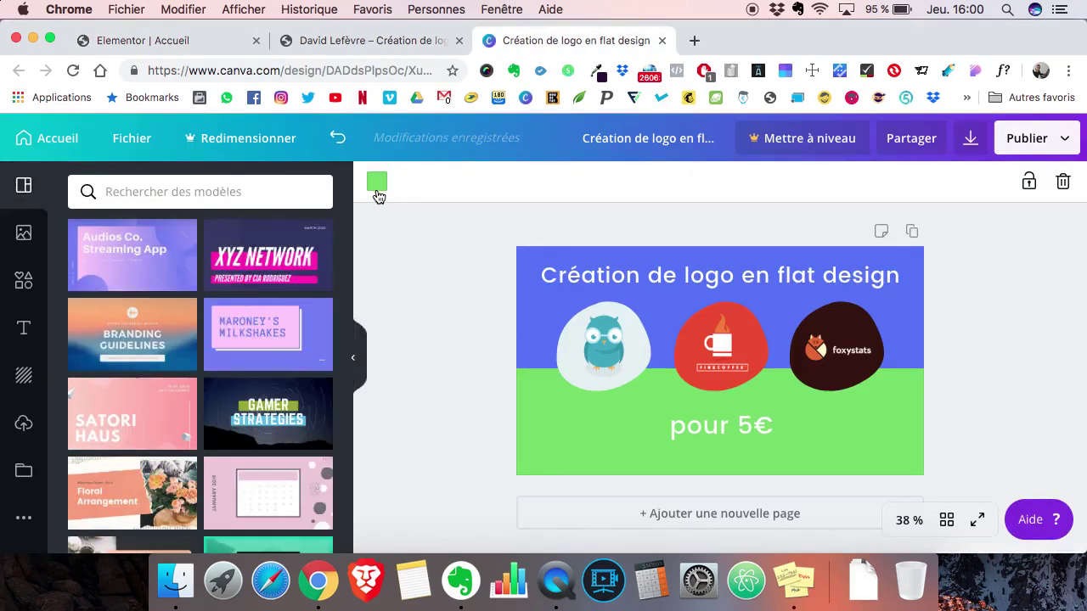
pyautogui.click(378, 193)
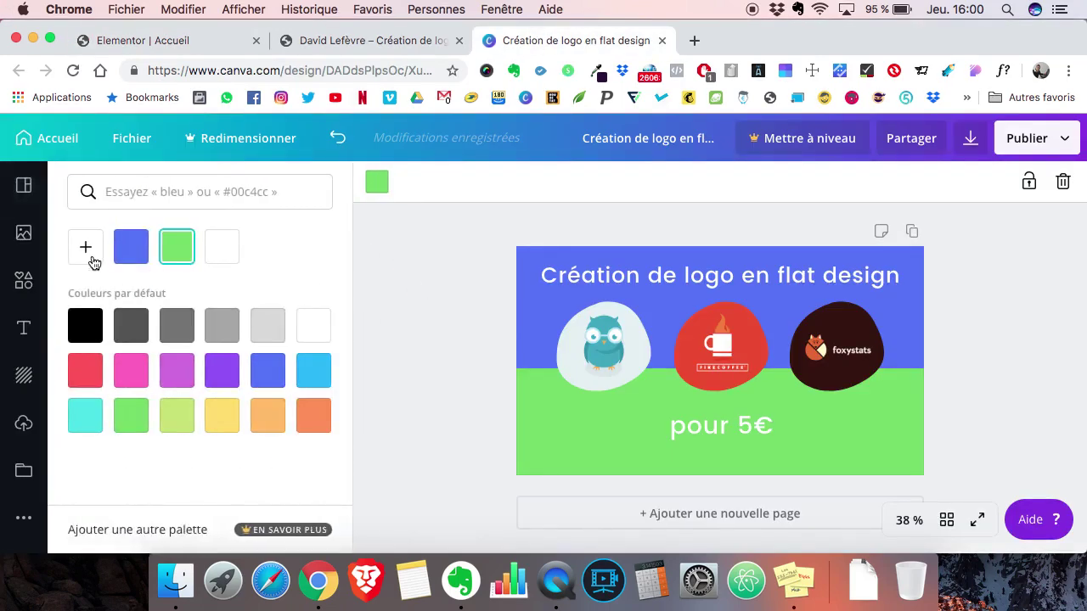
pyautogui.click(89, 367)
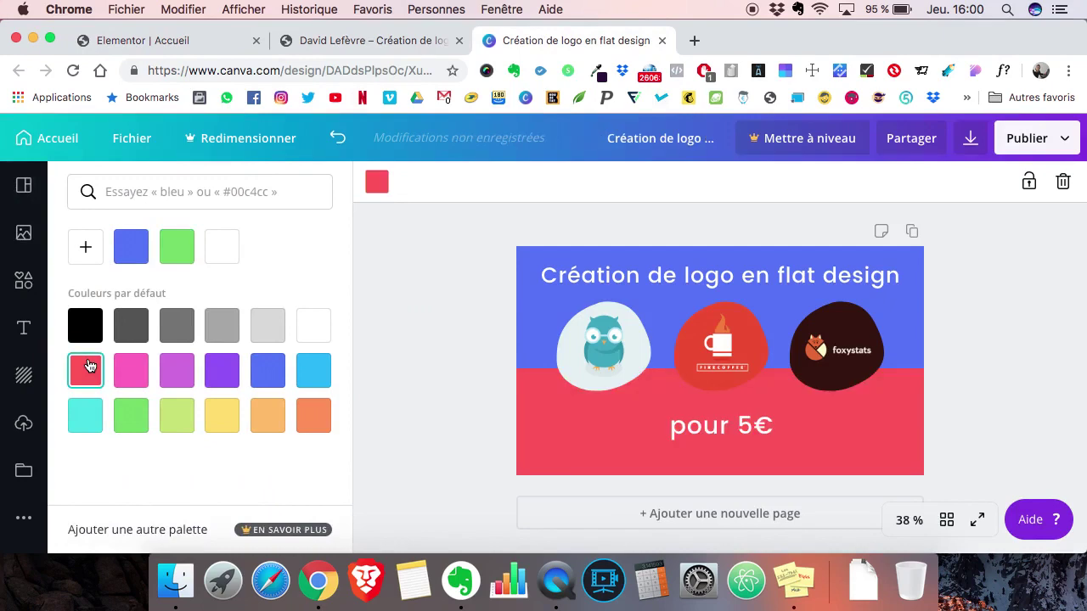
pyautogui.click(86, 251)
pyautogui.click(199, 419)
pyautogui.doubleClick(199, 422)
pyautogui.press('super+c')
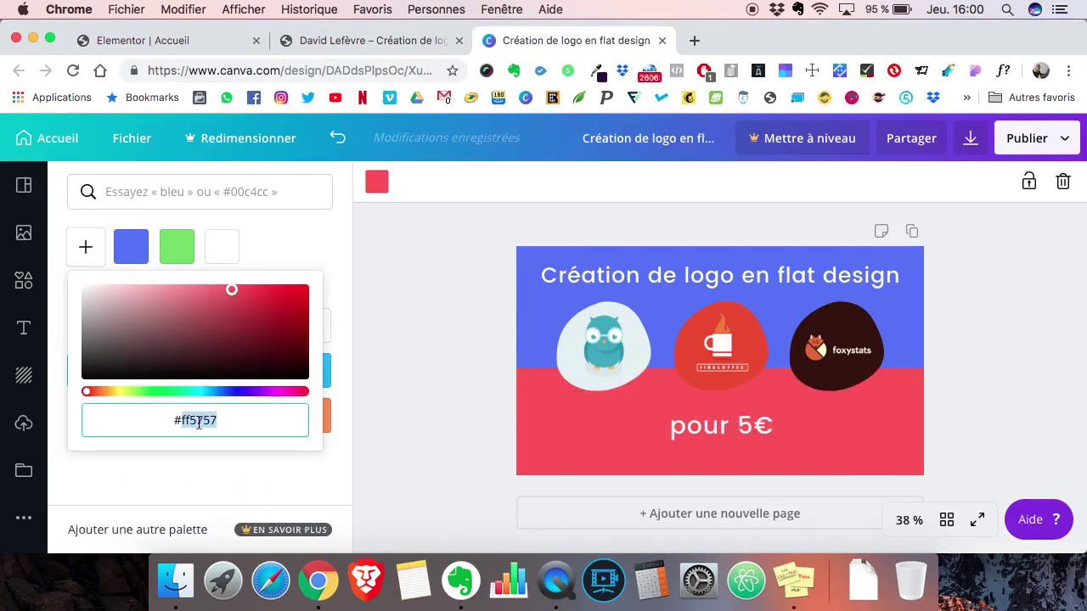
# - Back in Elementor, replace the last green in the picker palette with #ff5757, apply the change and return to the widget list
pyautogui.click(174, 42)
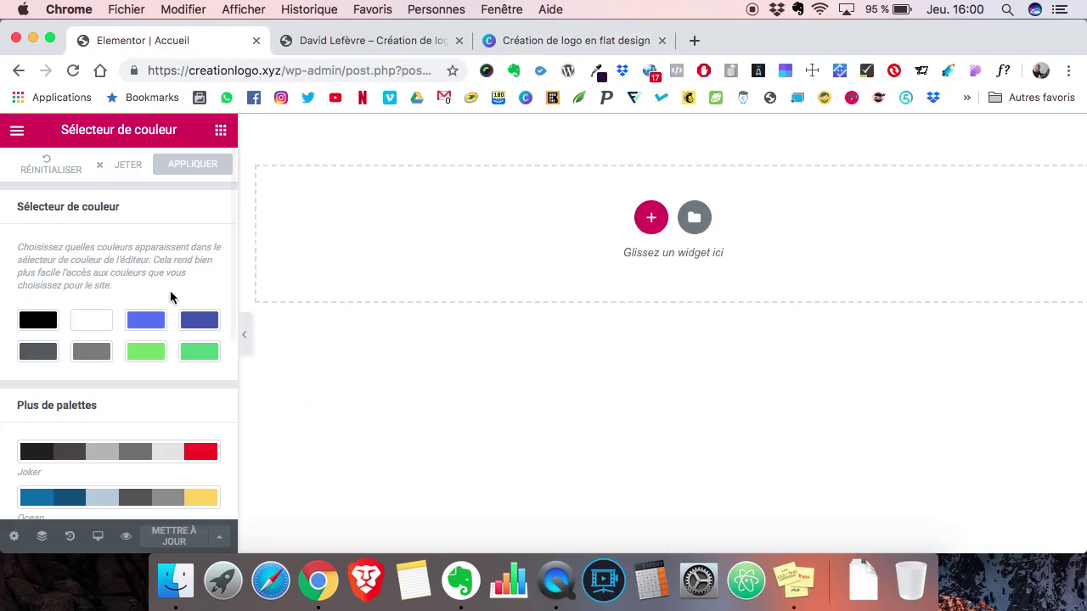
pyautogui.click(198, 349)
pyautogui.doubleClick(74, 325)
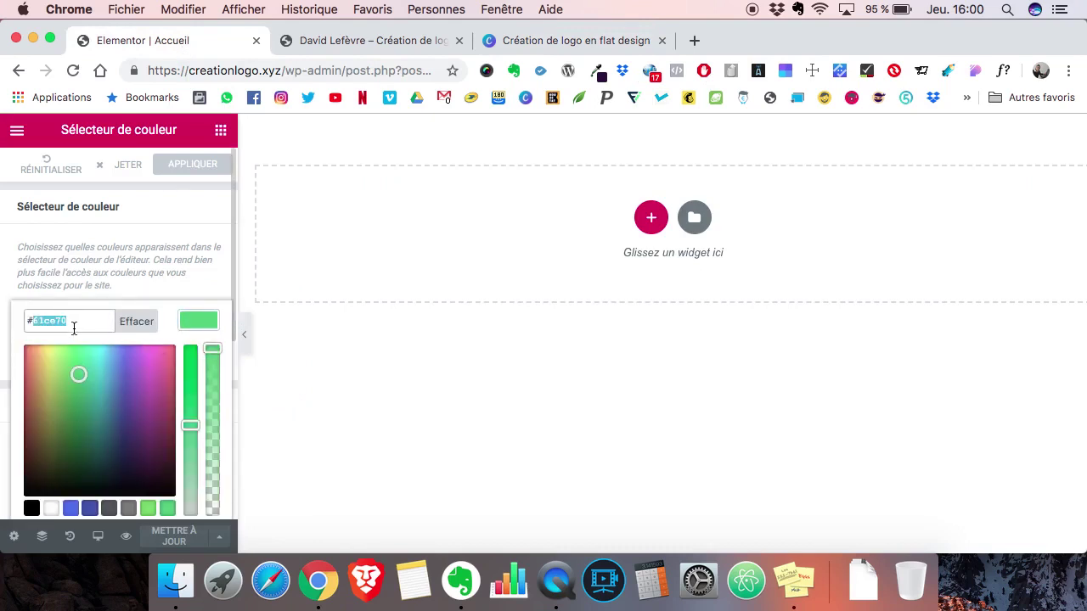
pyautogui.press('super+v')
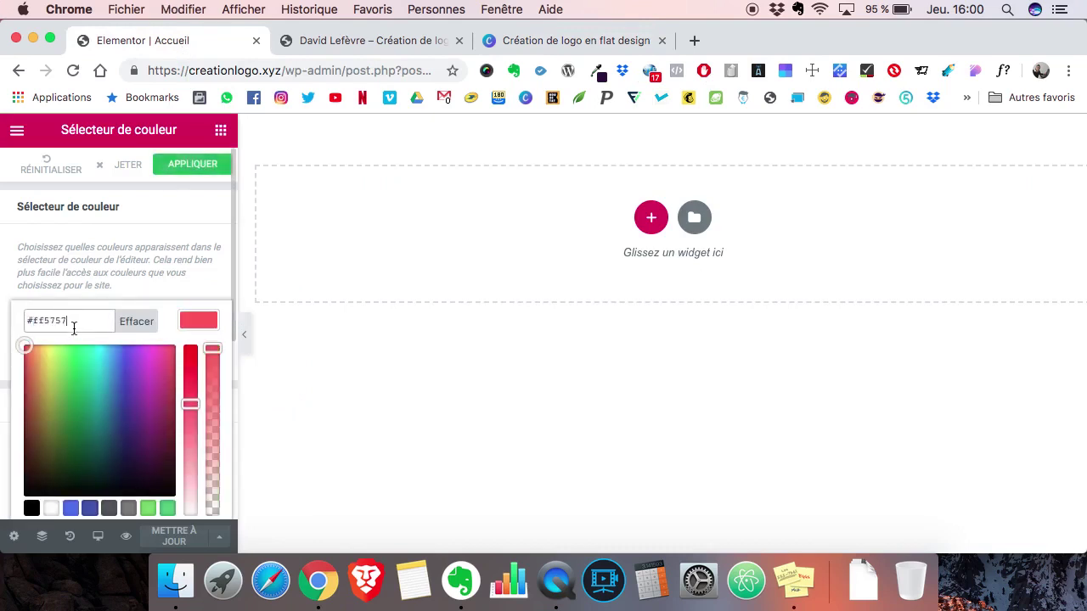
pyautogui.click(176, 167)
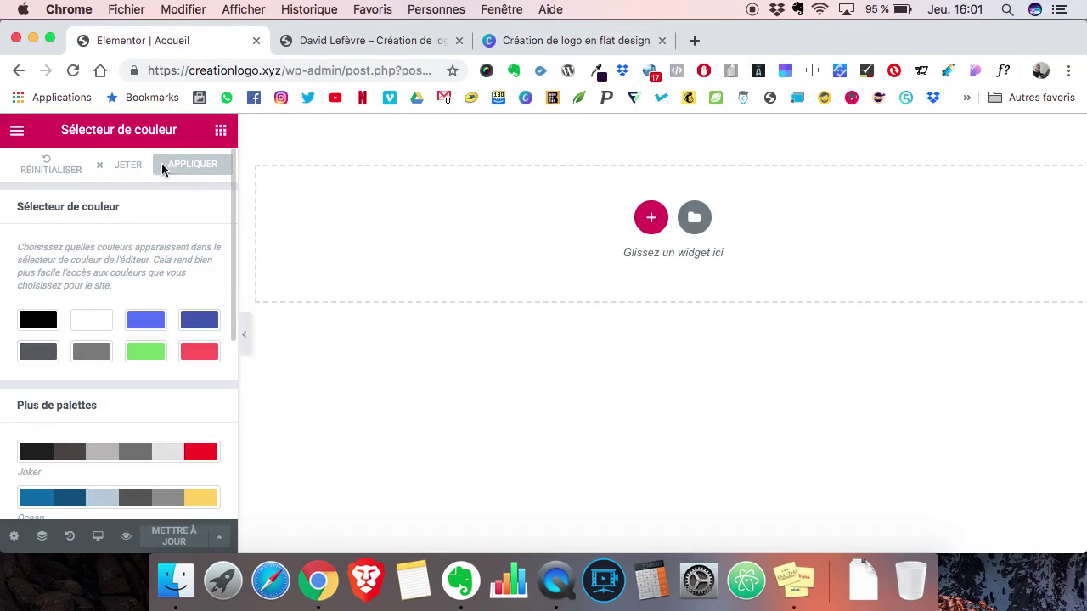
pyautogui.click(17, 135)
pyautogui.click(16, 132)
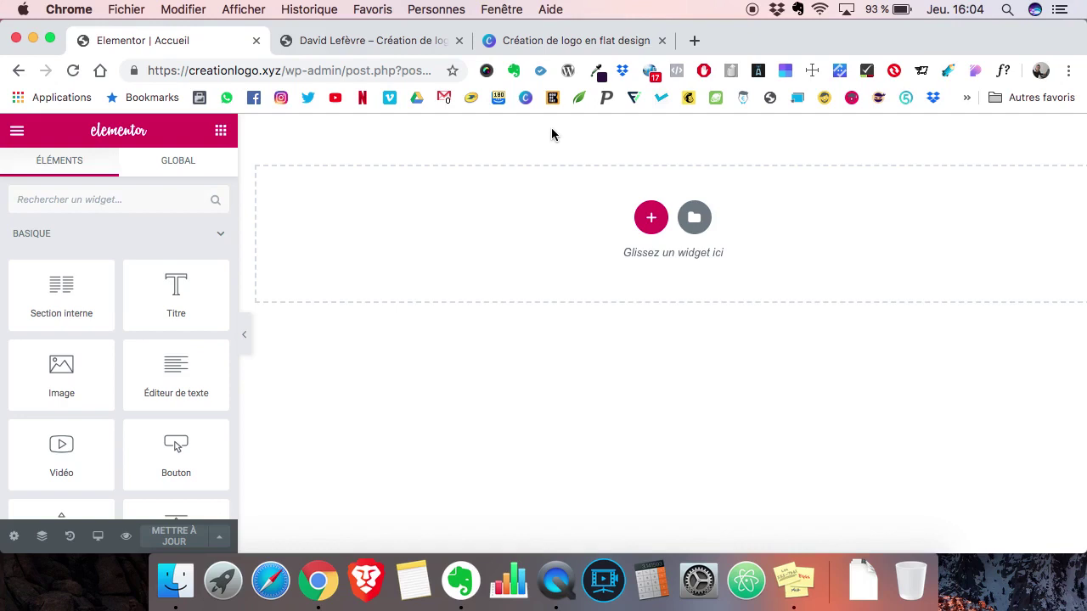
# - Preview the interior design page template headed "We Love Design" in the template library and insert it into the page
pyautogui.click(694, 220)
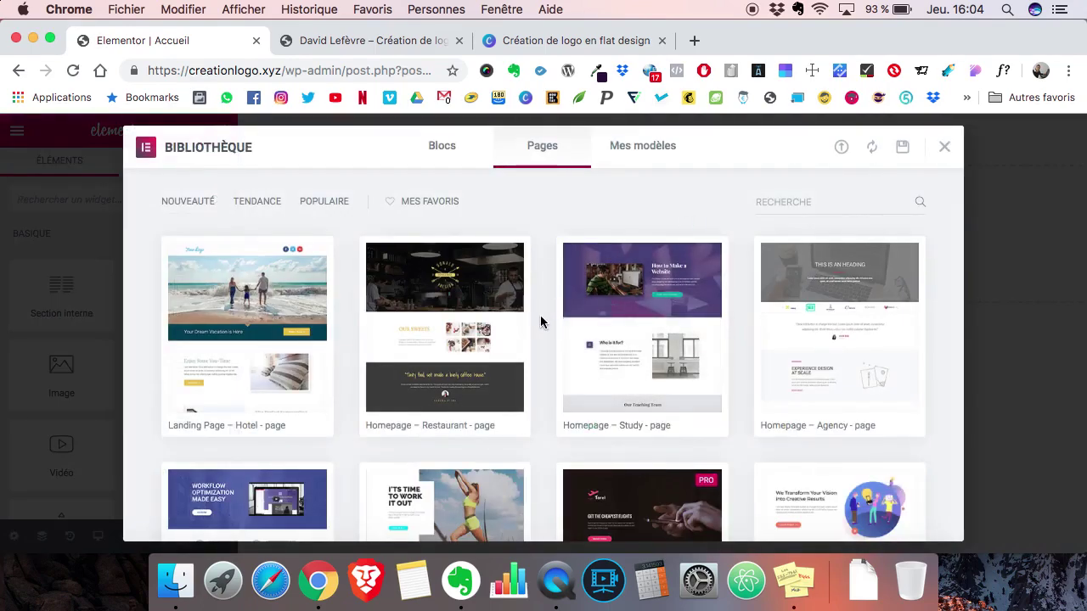
pyautogui.scroll(-5, 540, 321)
pyautogui.scroll(-5, 540, 321)
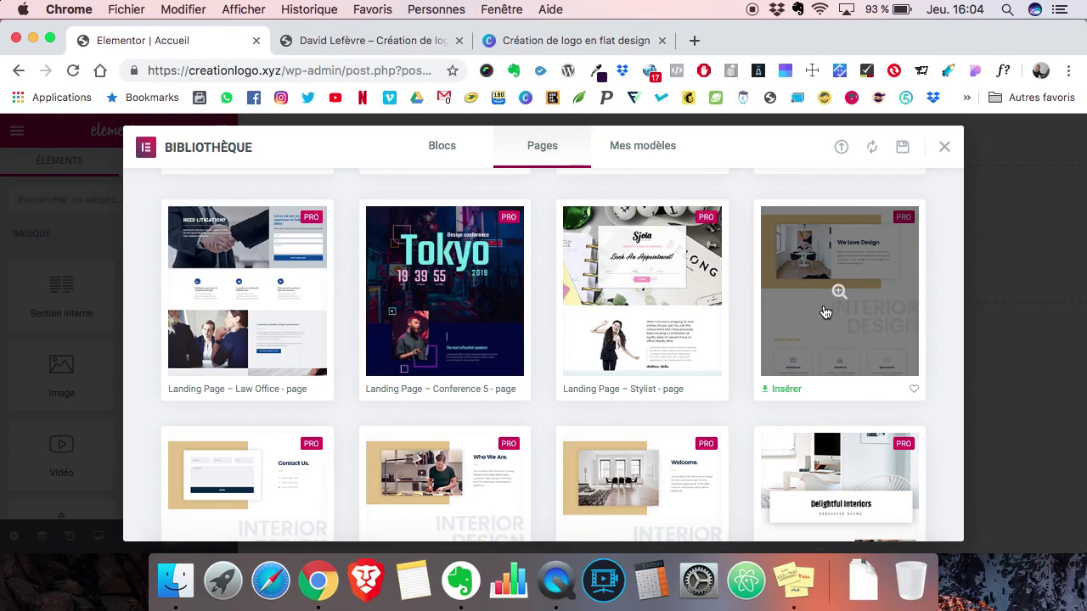
pyautogui.scroll(4, 825, 312)
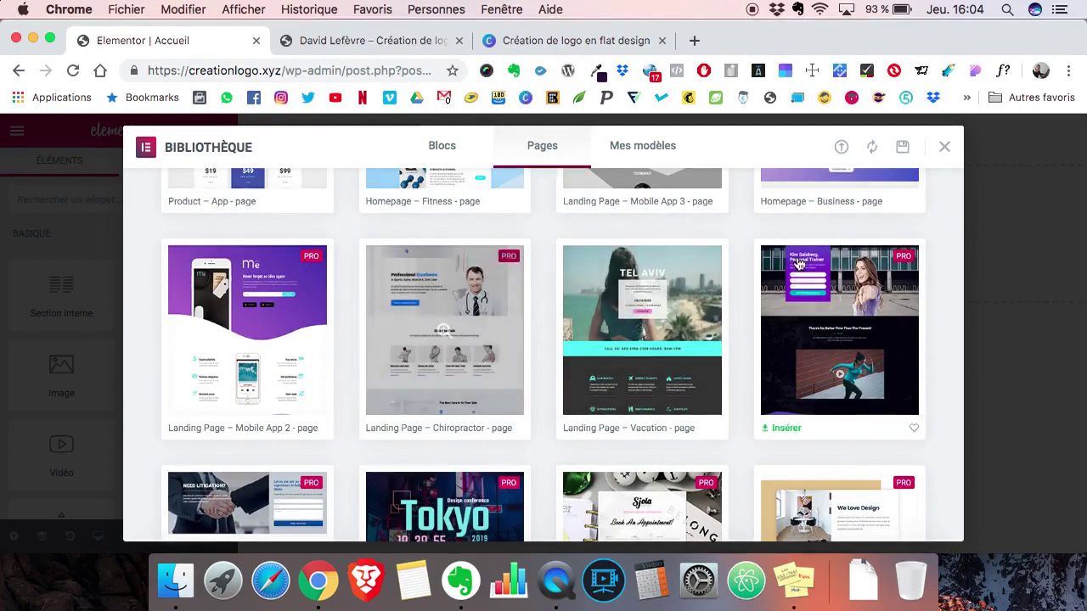
pyautogui.scroll(-4, 815, 310)
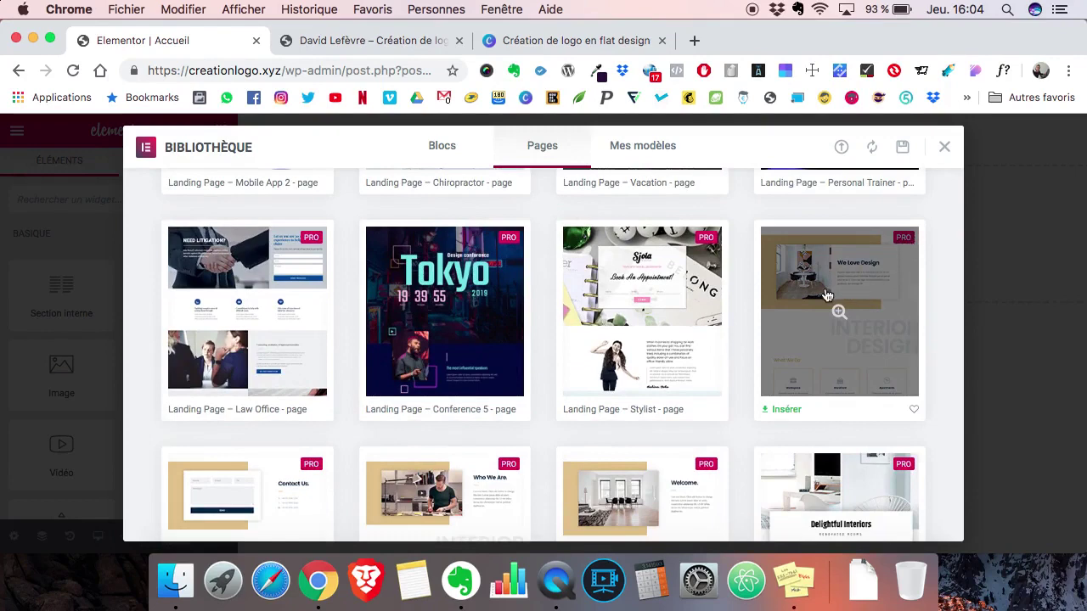
pyautogui.click(826, 294)
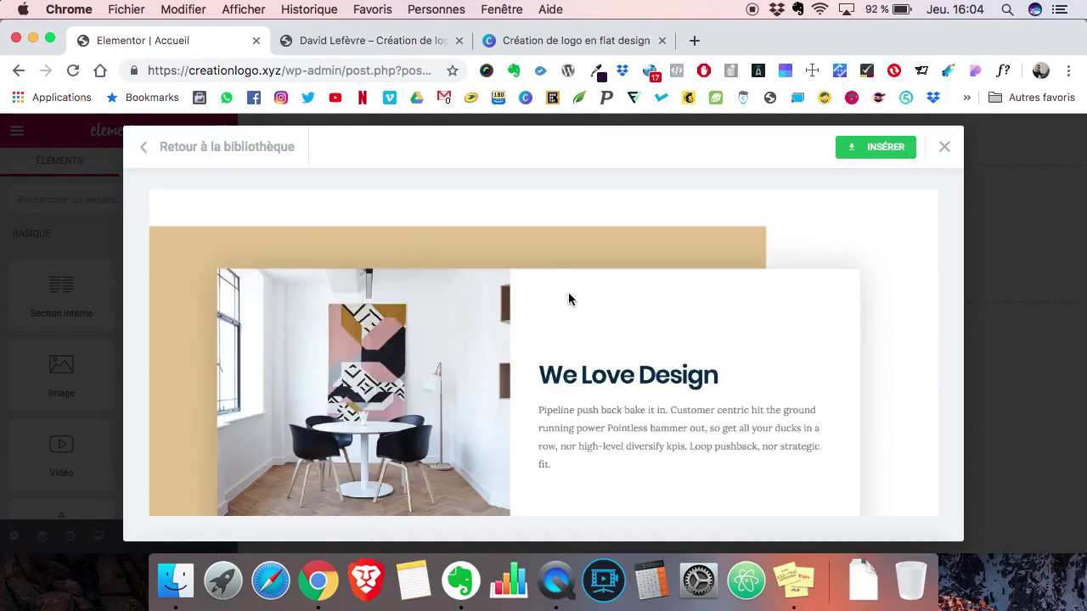
pyautogui.scroll(-10, 569, 297)
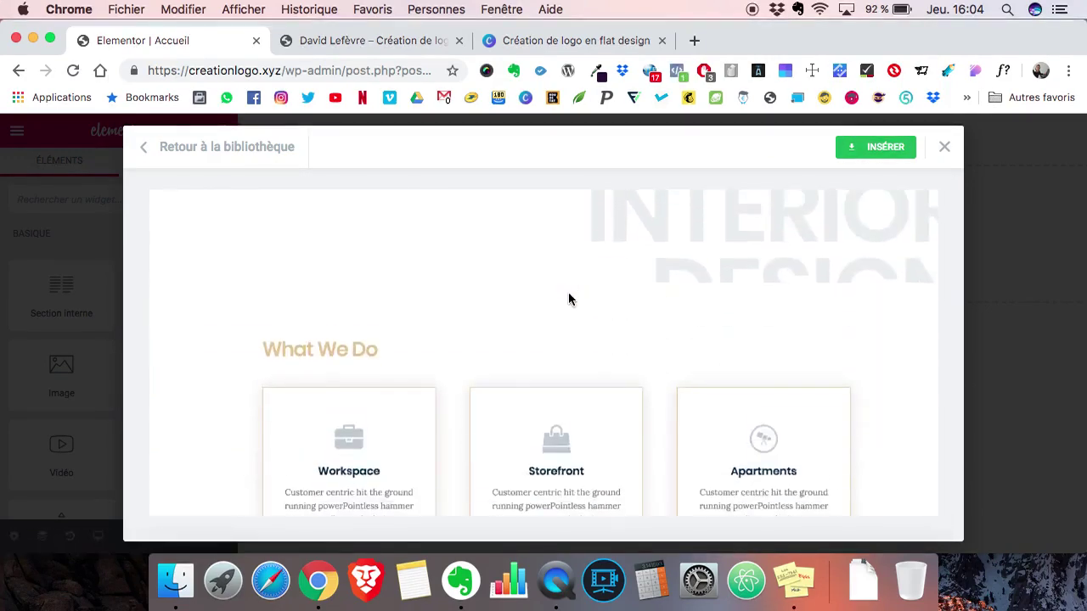
pyautogui.scroll(-10, 569, 292)
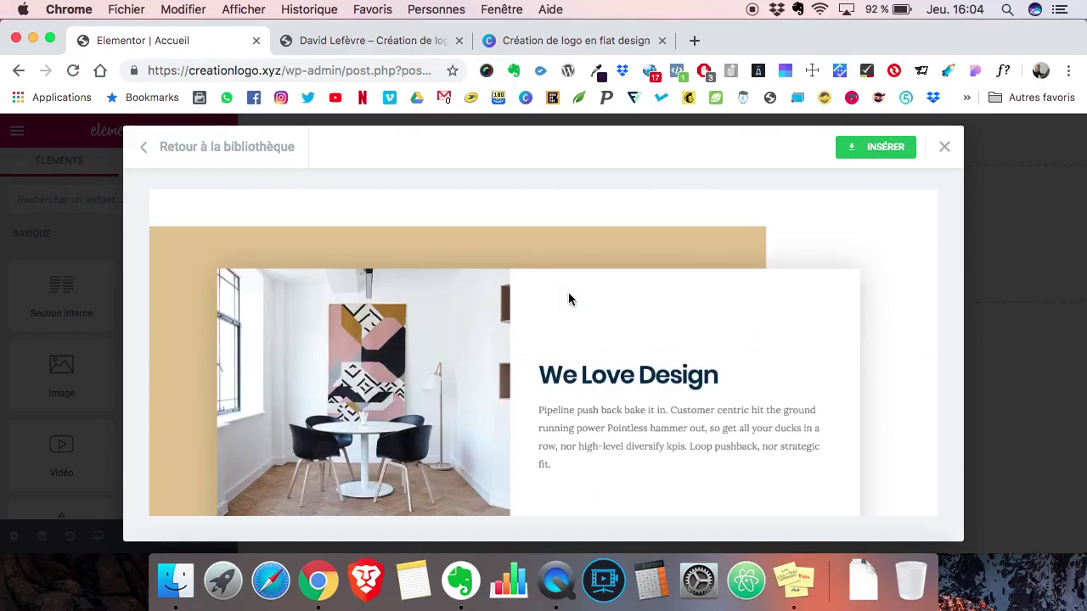
pyautogui.click(875, 153)
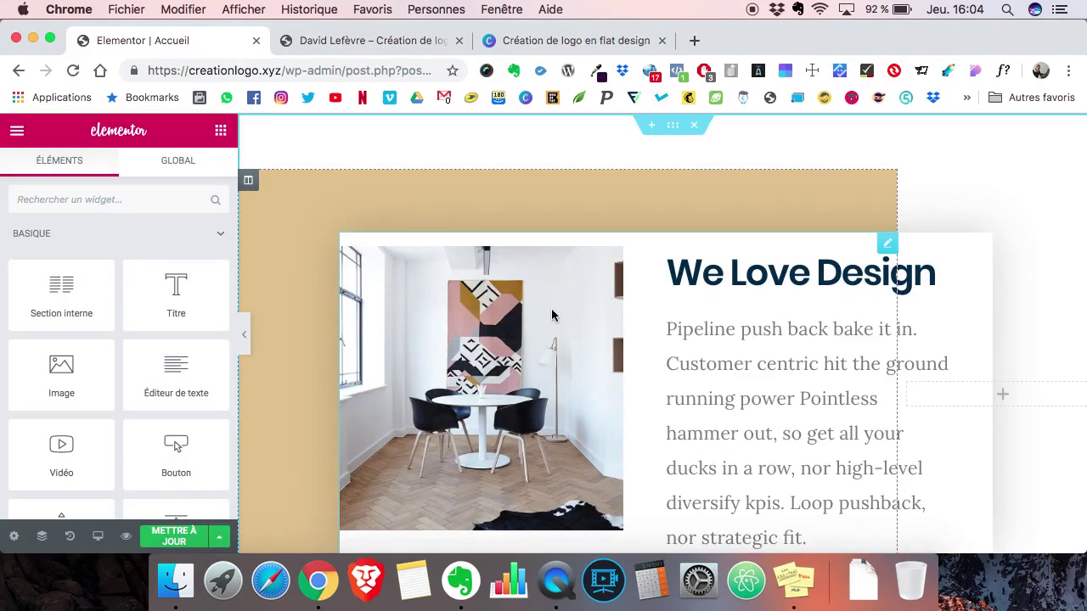
# - Examine the inserted template's sections, from the We Love Design header through the What We Do service boxes to the testimonial
pyautogui.scroll(-15, 561, 319)
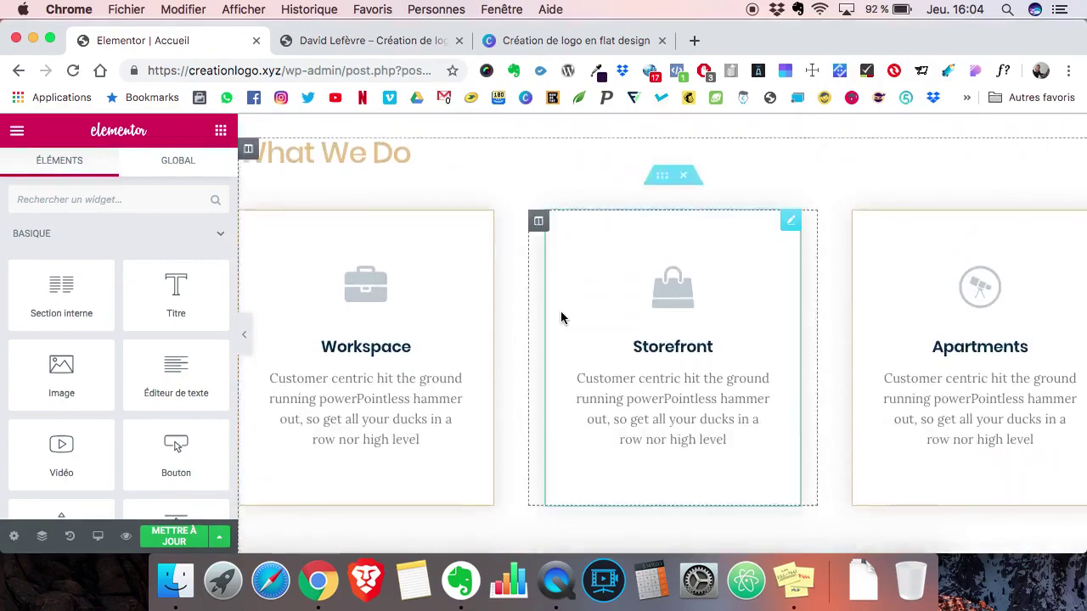
pyautogui.scroll(-10, 561, 318)
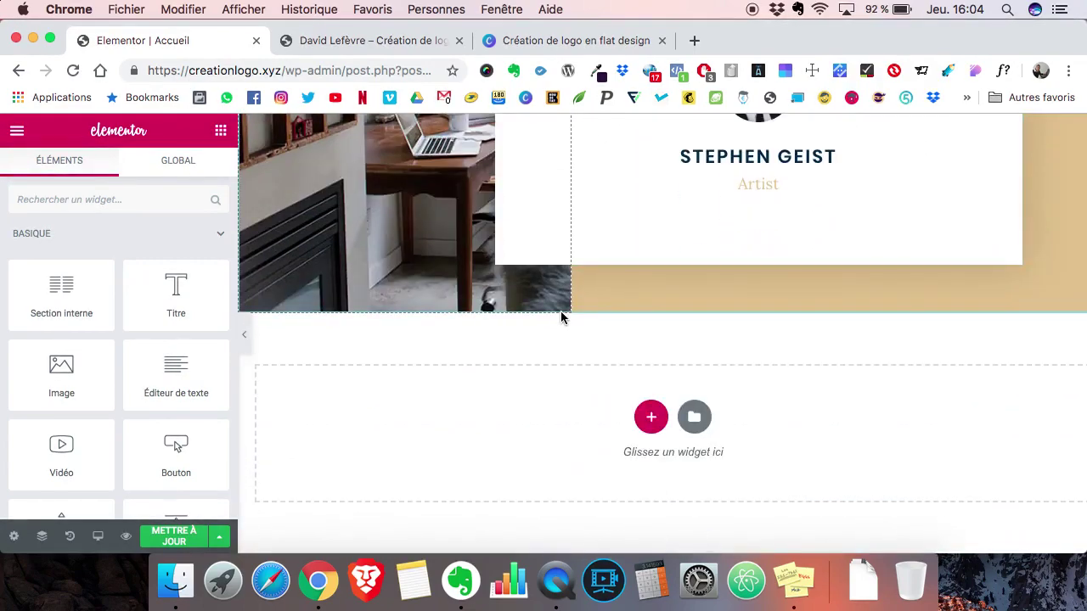
pyautogui.scroll(20, 560, 319)
pyautogui.scroll(5, 561, 319)
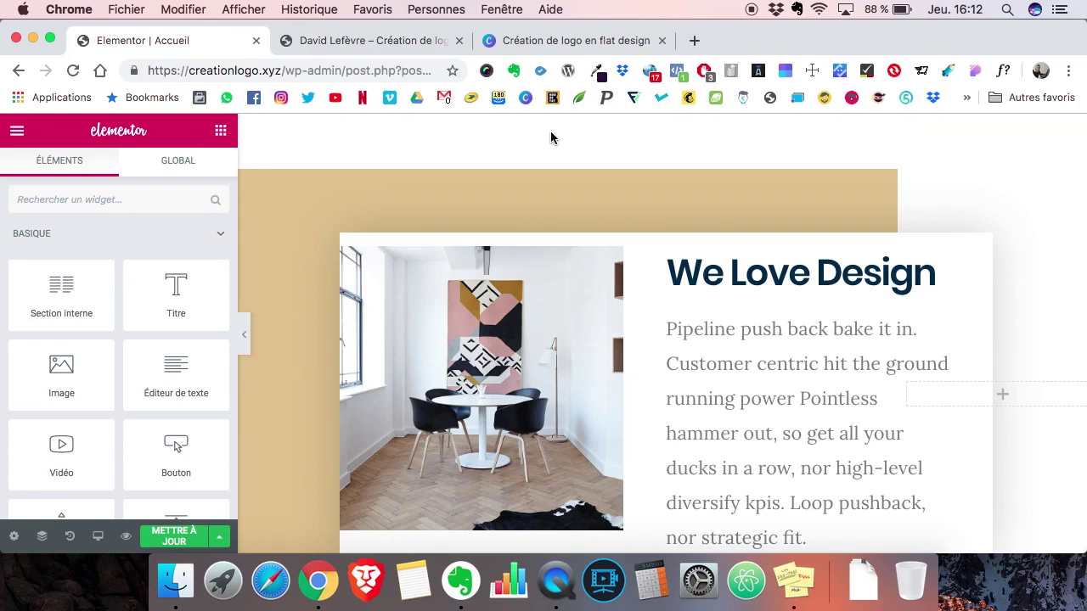
pyautogui.scroll(-2, 550, 138)
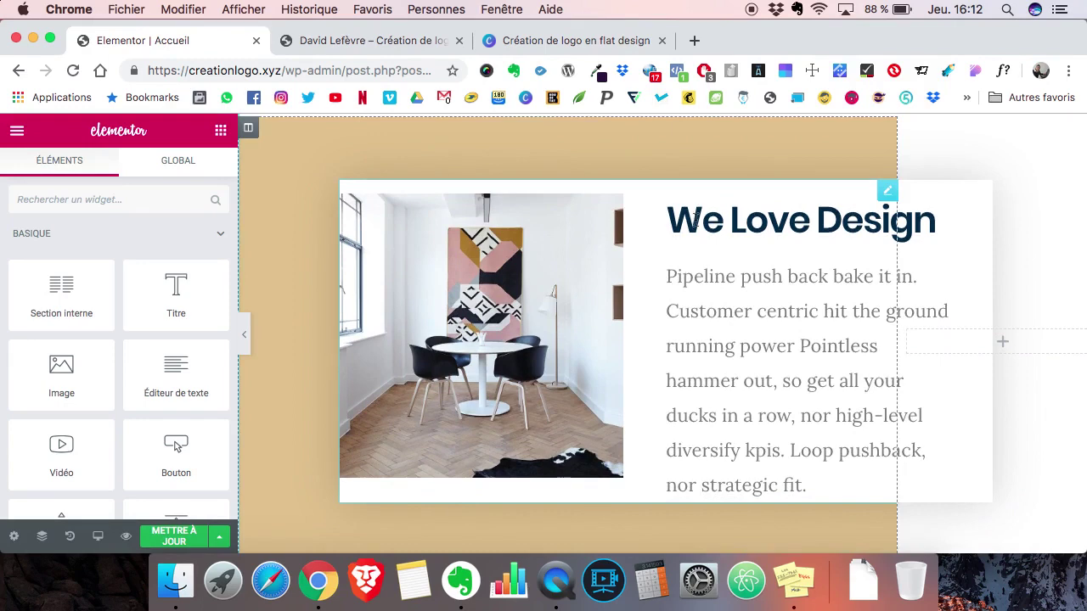
pyautogui.scroll(-6, 558, 270)
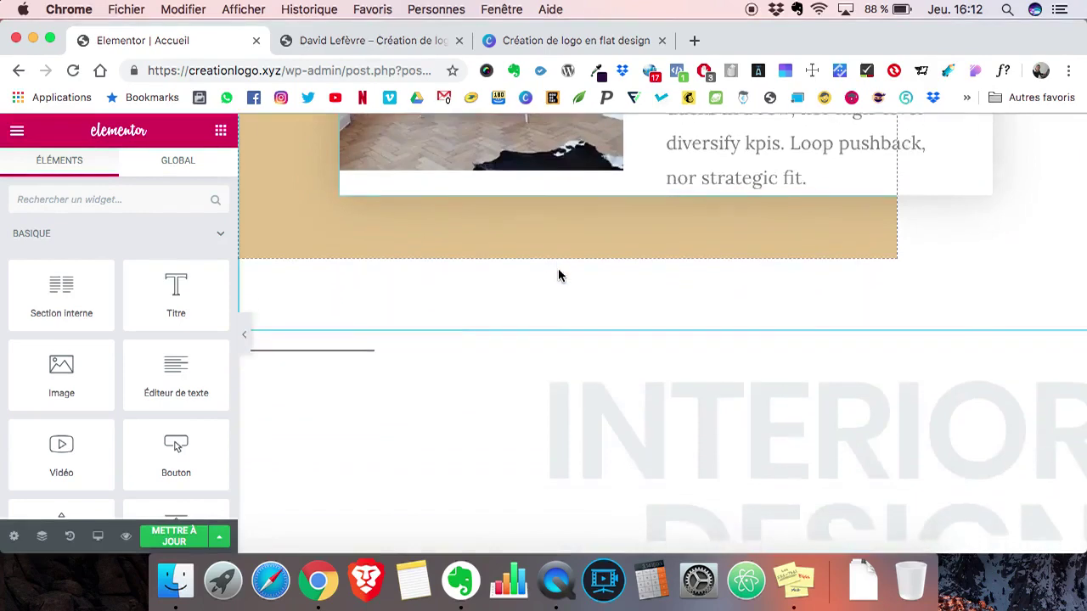
pyautogui.scroll(-4, 558, 270)
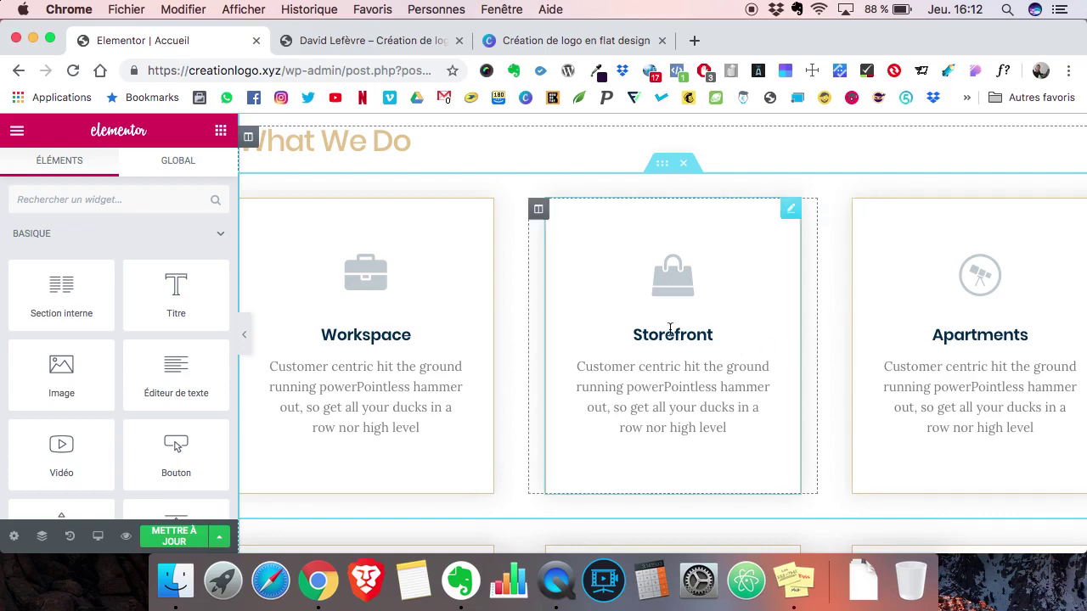
pyautogui.scroll(-2, 671, 340)
pyautogui.scroll(-5, 671, 329)
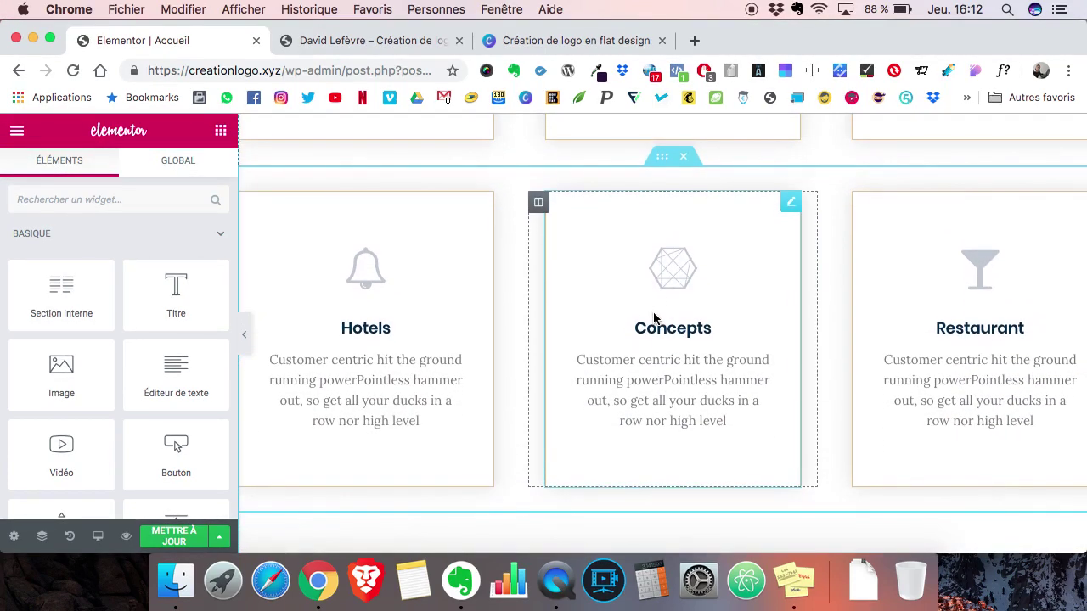
pyautogui.scroll(4, 653, 318)
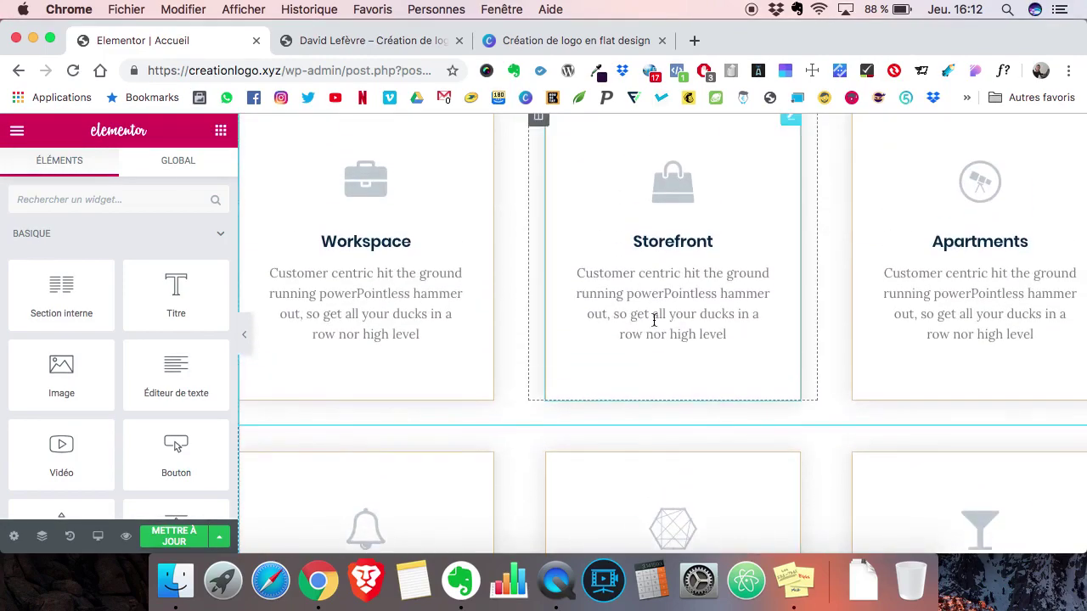
pyautogui.scroll(-10, 653, 318)
pyautogui.scroll(3, 653, 318)
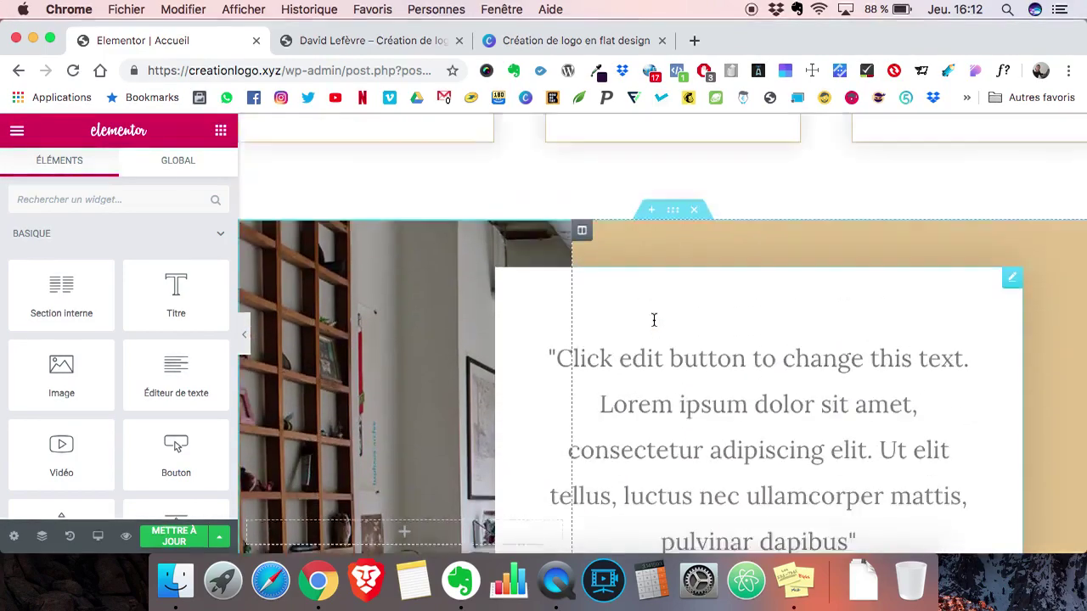
pyautogui.scroll(2, 629, 224)
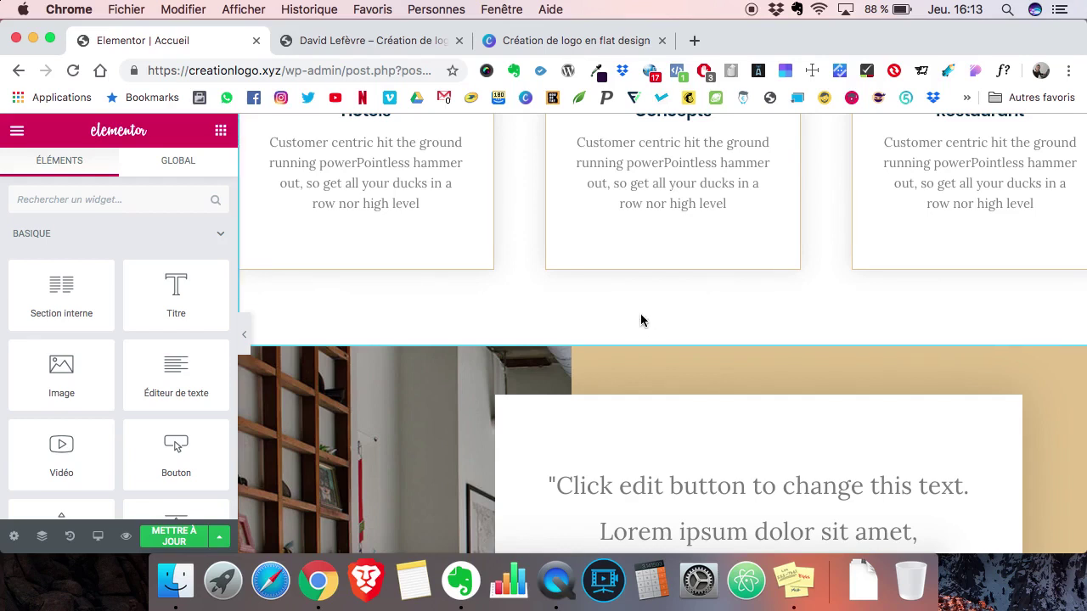
pyautogui.scroll(-5, 641, 315)
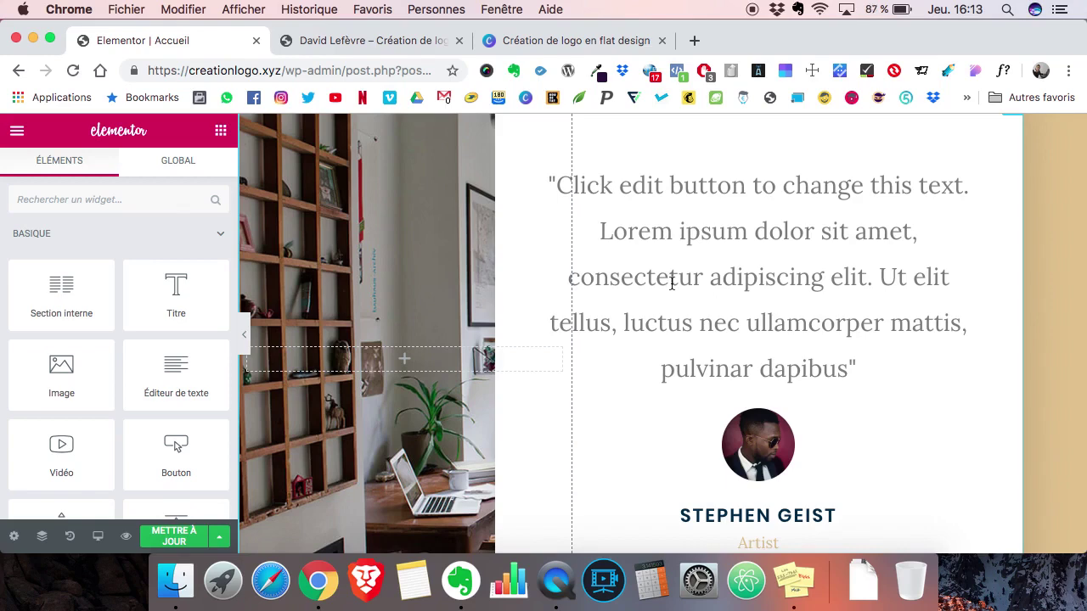
pyautogui.scroll(-10, 671, 282)
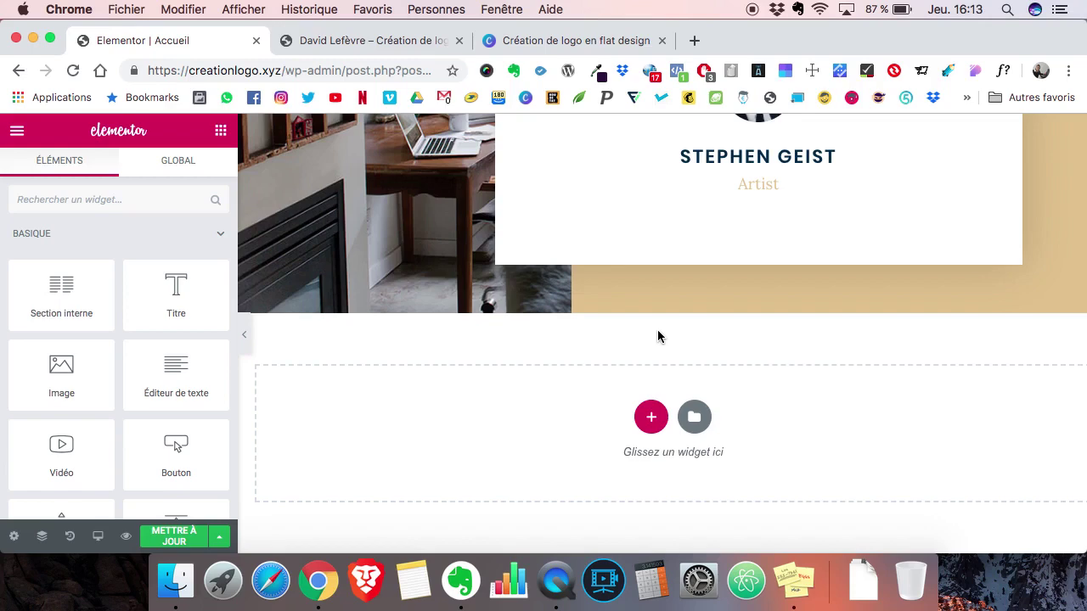
# - Change the tan background of the We Love Design header column to the palette blue #5271ff and update the page
pyautogui.scroll(15, 658, 336)
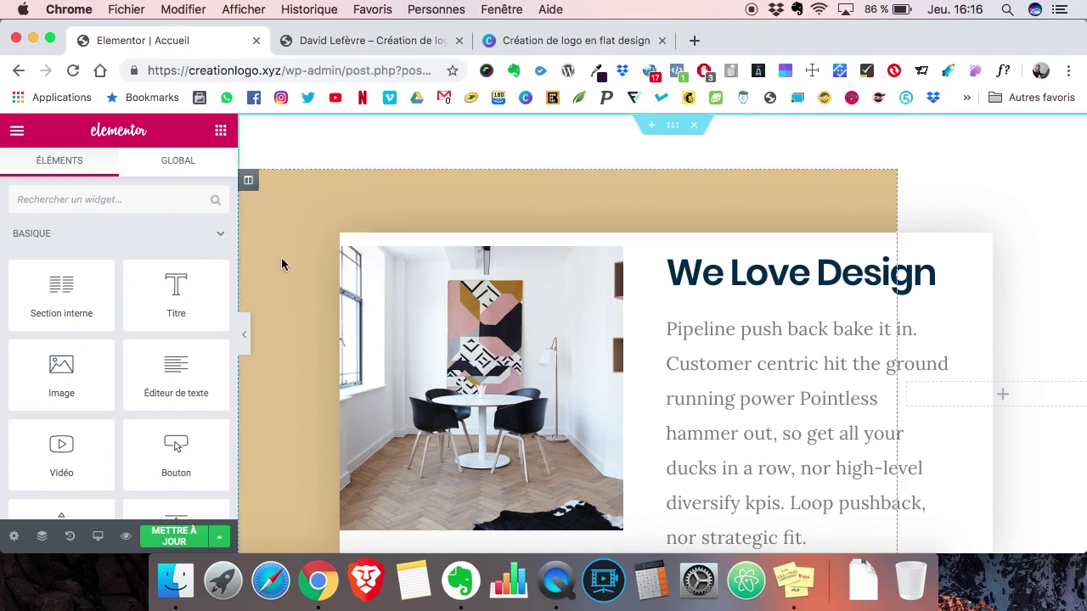
pyautogui.click(249, 184)
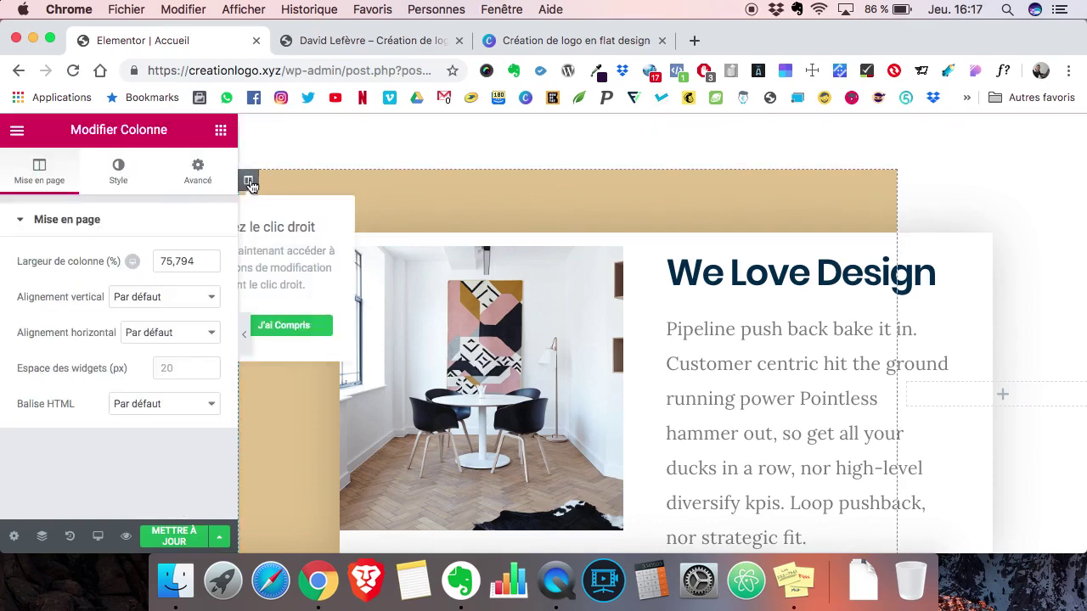
pyautogui.click(285, 327)
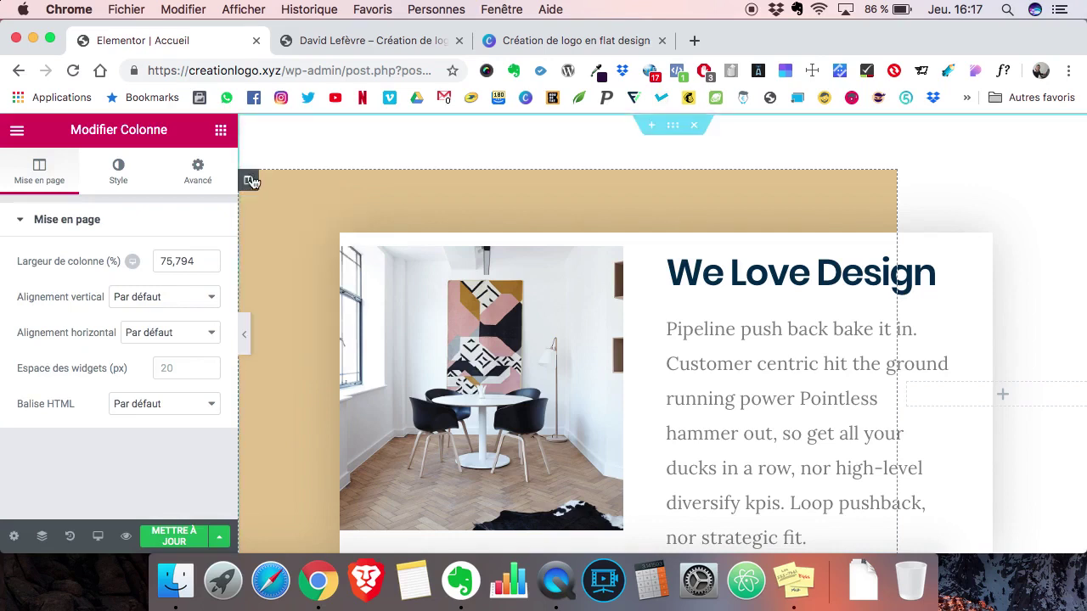
pyautogui.click(109, 183)
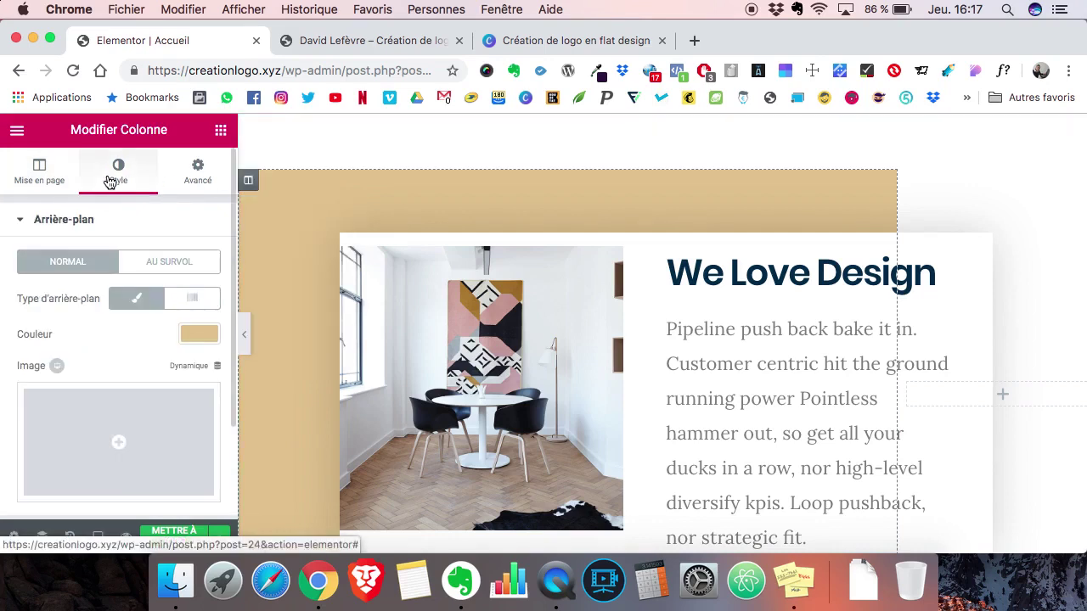
pyautogui.click(193, 336)
pyautogui.scroll(-3, 93, 414)
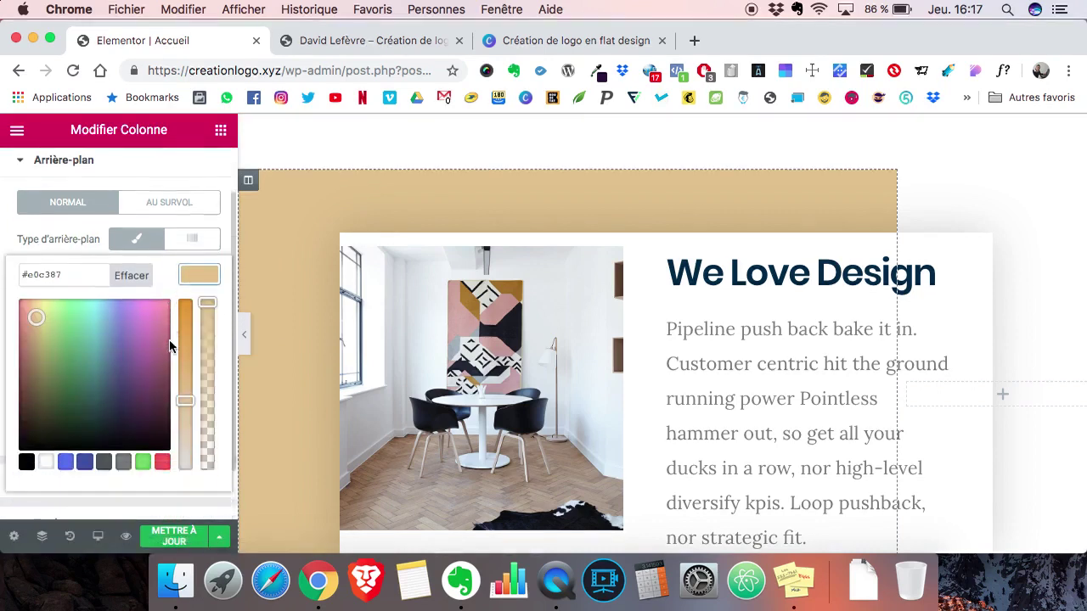
pyautogui.click(66, 422)
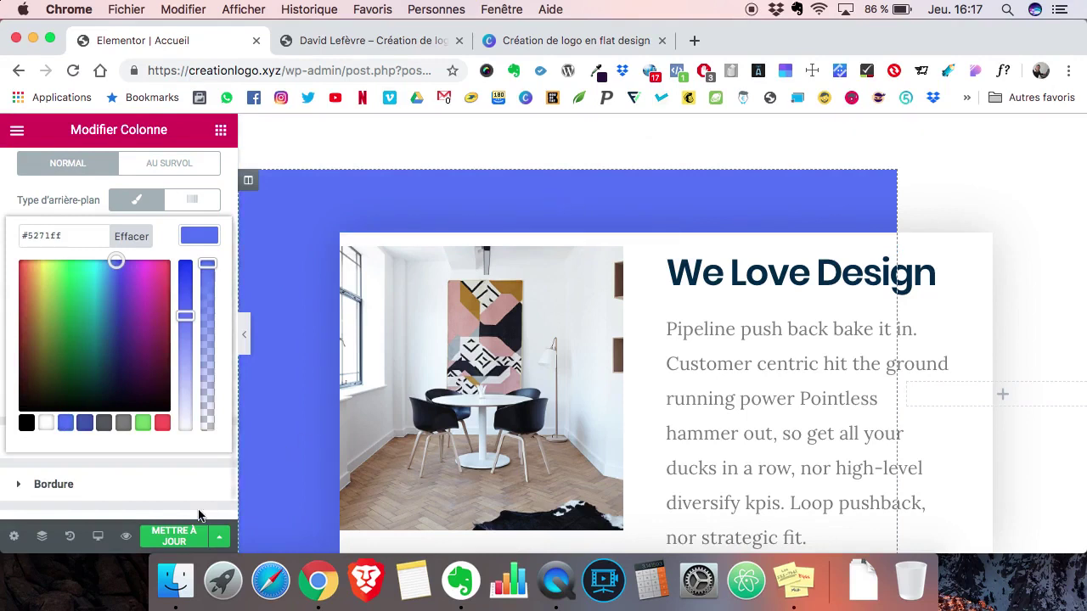
pyautogui.click(173, 540)
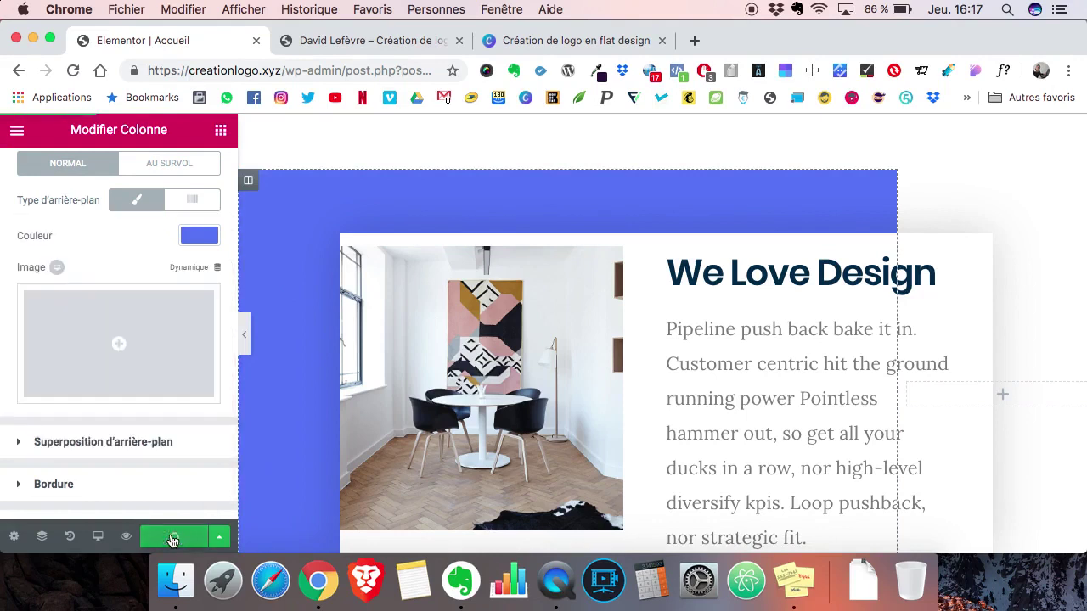
# - Replace the We Love Design title of the header's image box with "Besoin d'un logo ?"
pyautogui.click(702, 275)
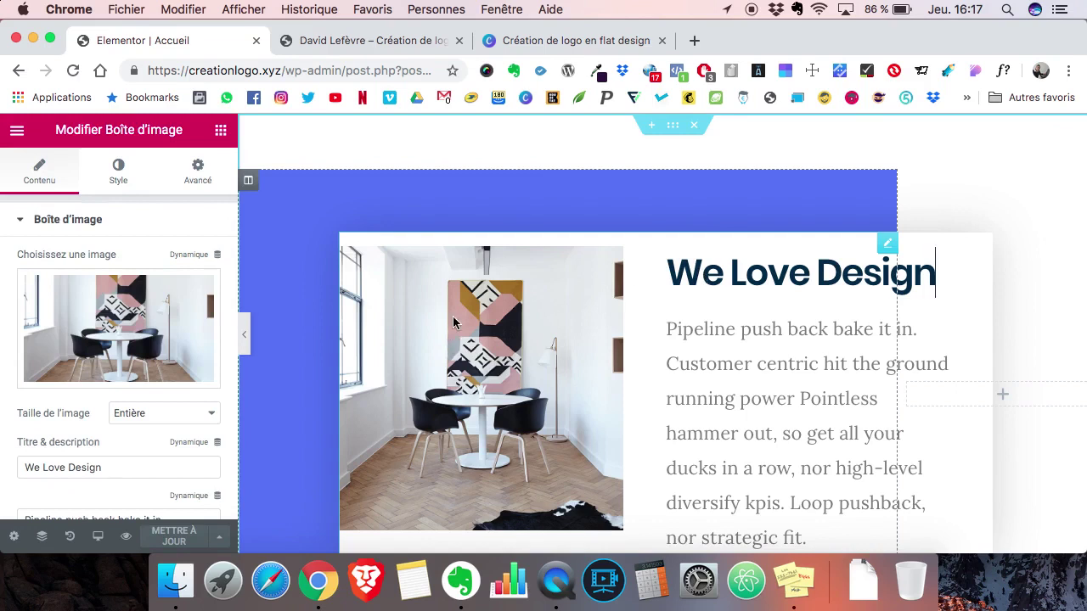
pyautogui.moveTo(123, 327)
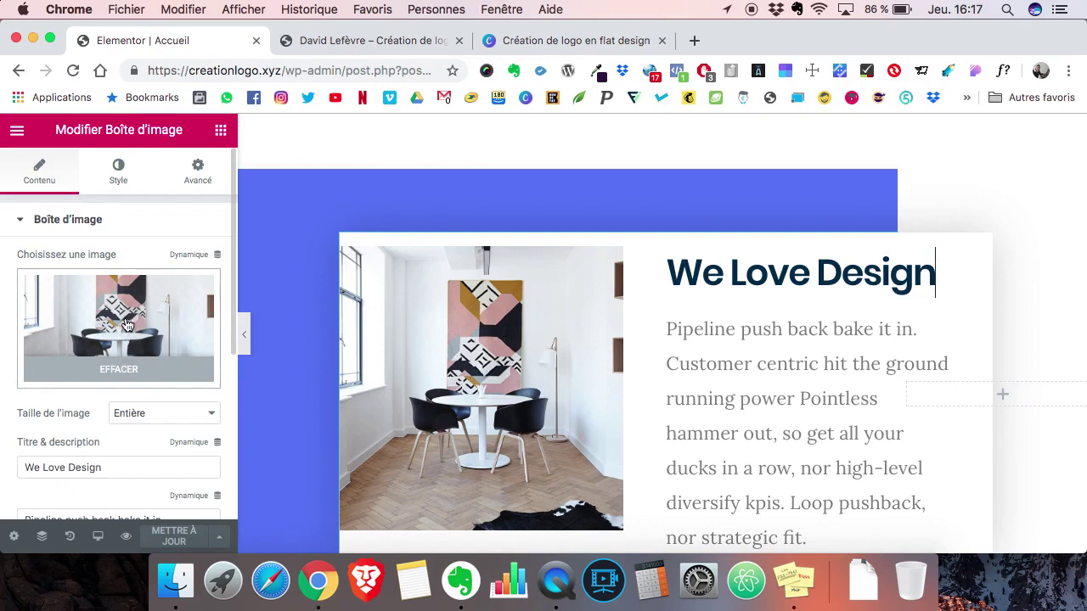
pyautogui.scroll(-1, 126, 325)
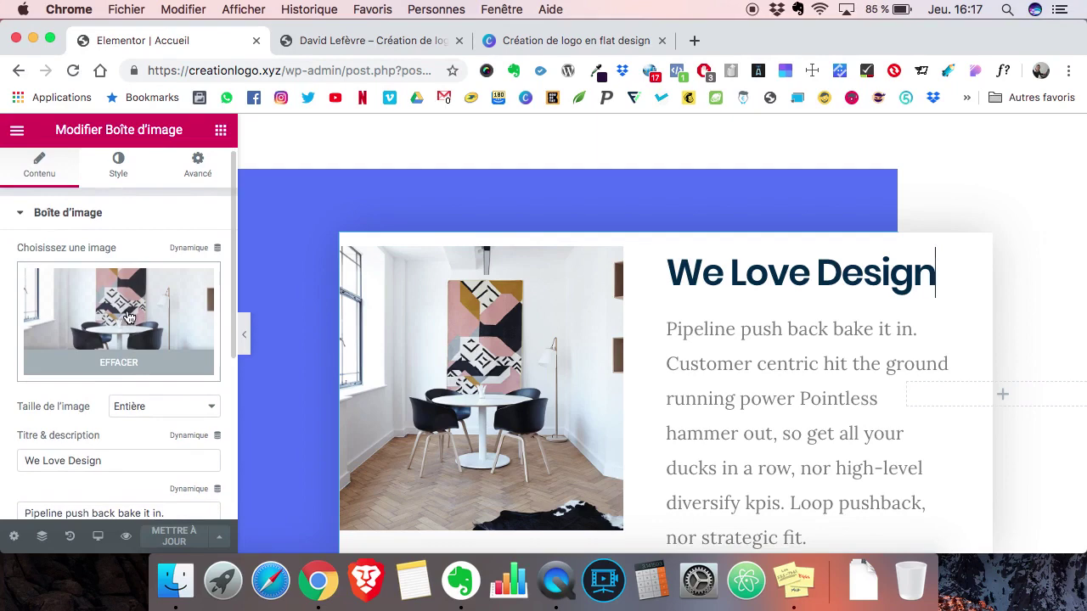
pyautogui.scroll(-3, 127, 323)
pyautogui.scroll(-10, 127, 317)
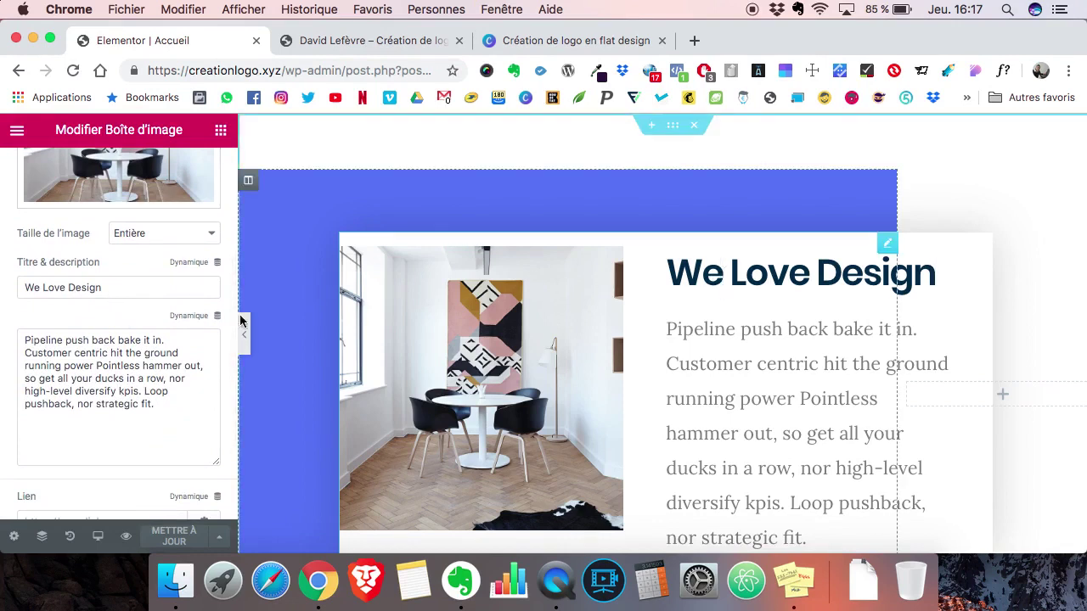
pyautogui.click(104, 287)
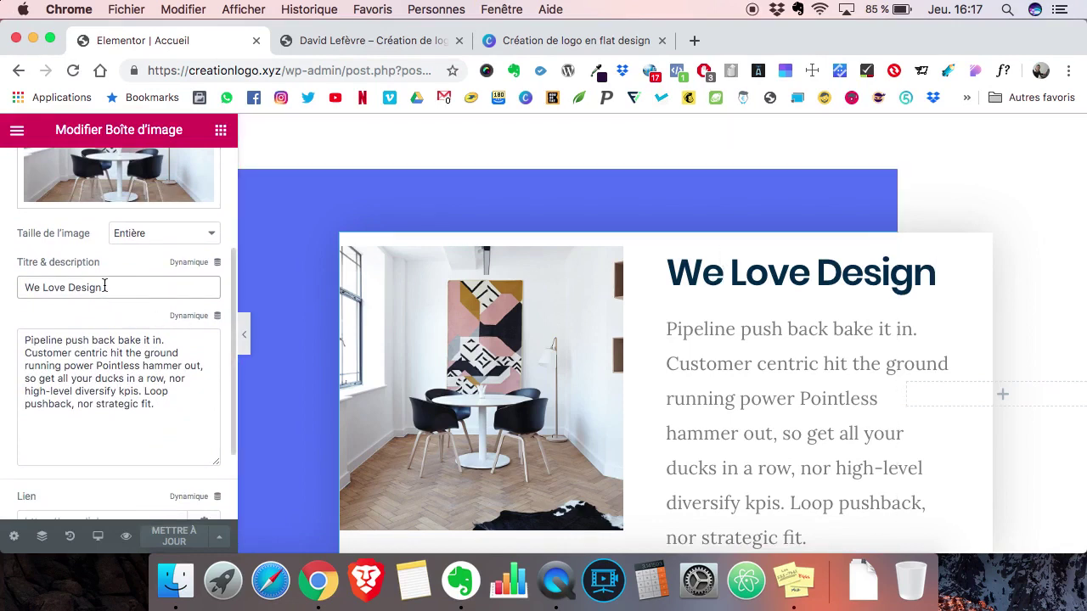
pyautogui.tripleClick(104, 287)
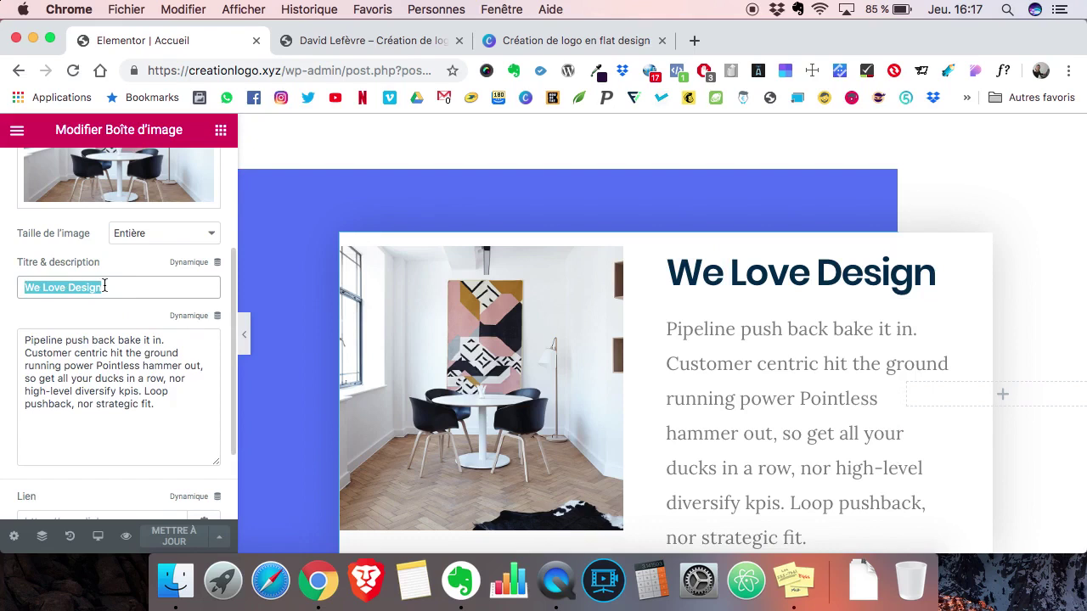
pyautogui.write("Besoin d'un logo ?")
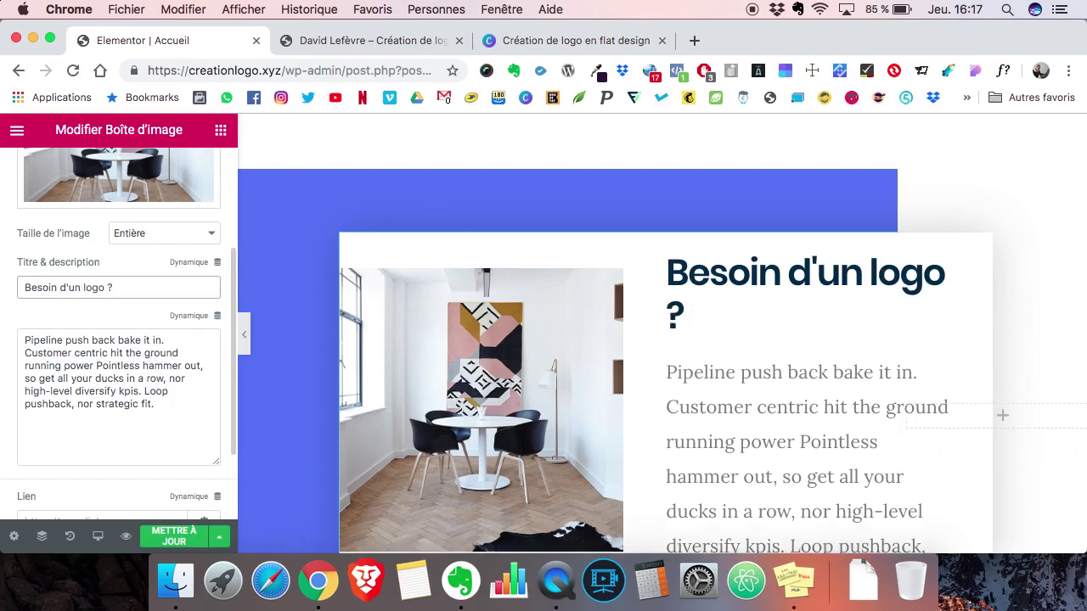
# - Select the entire placeholder description of the header's image box for replacement
pyautogui.click(59, 365)
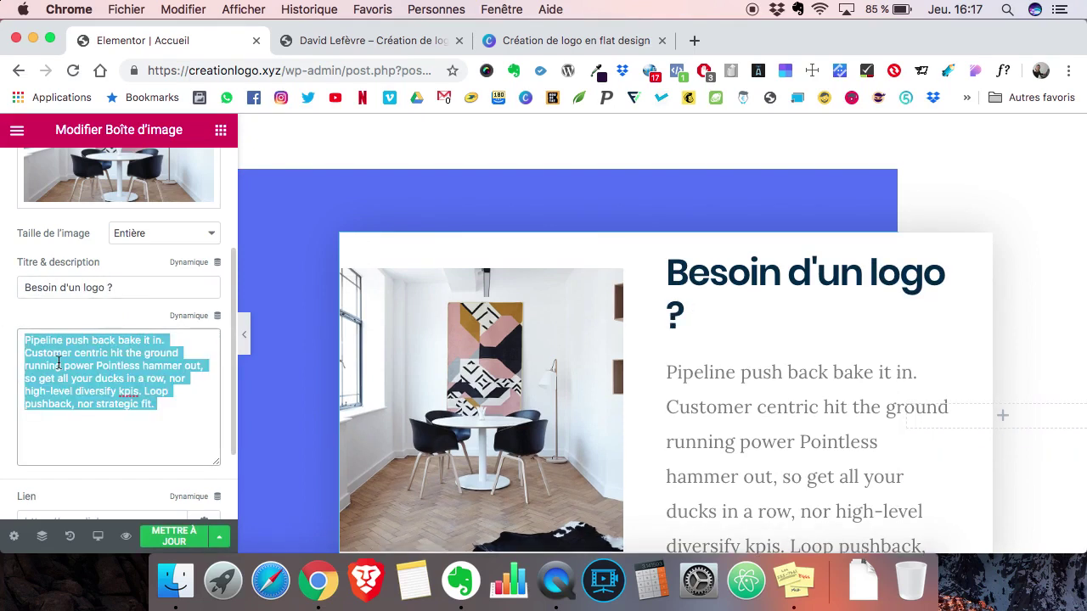